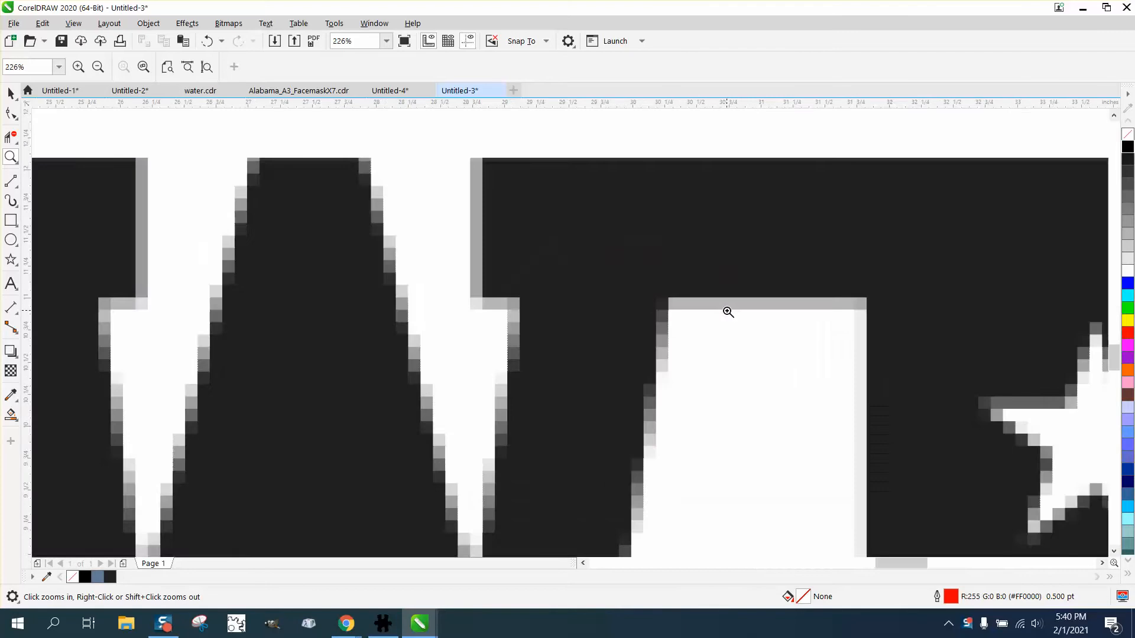
Move the WPI text up and away from the reference logo
scroll(681, 303, down, 5)
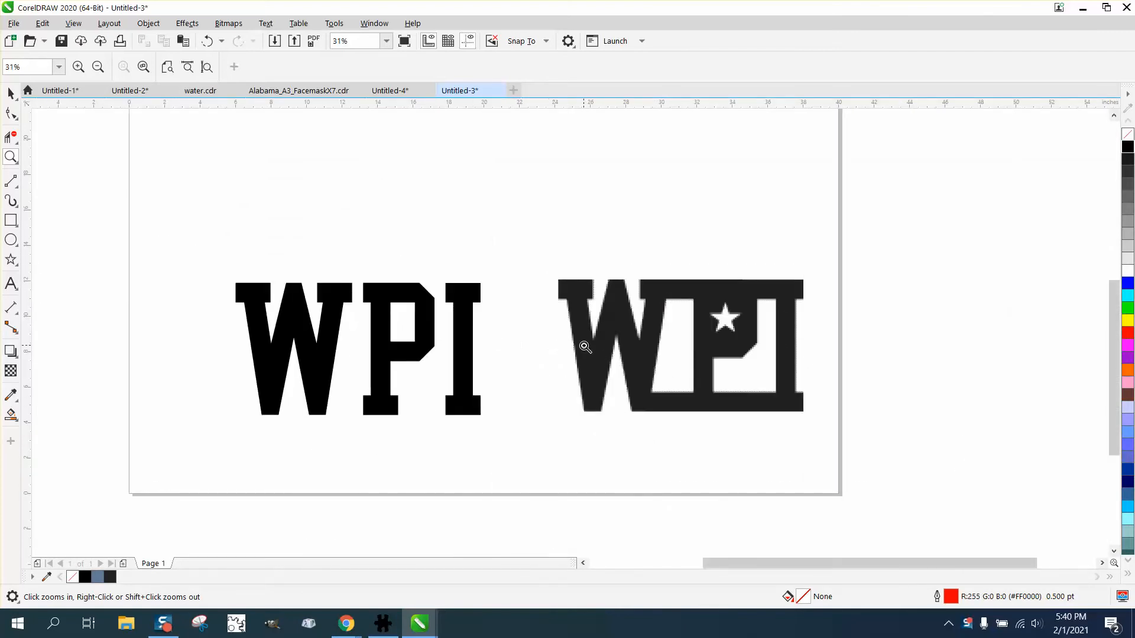
key(space)
drag(469, 311, 429, 293)
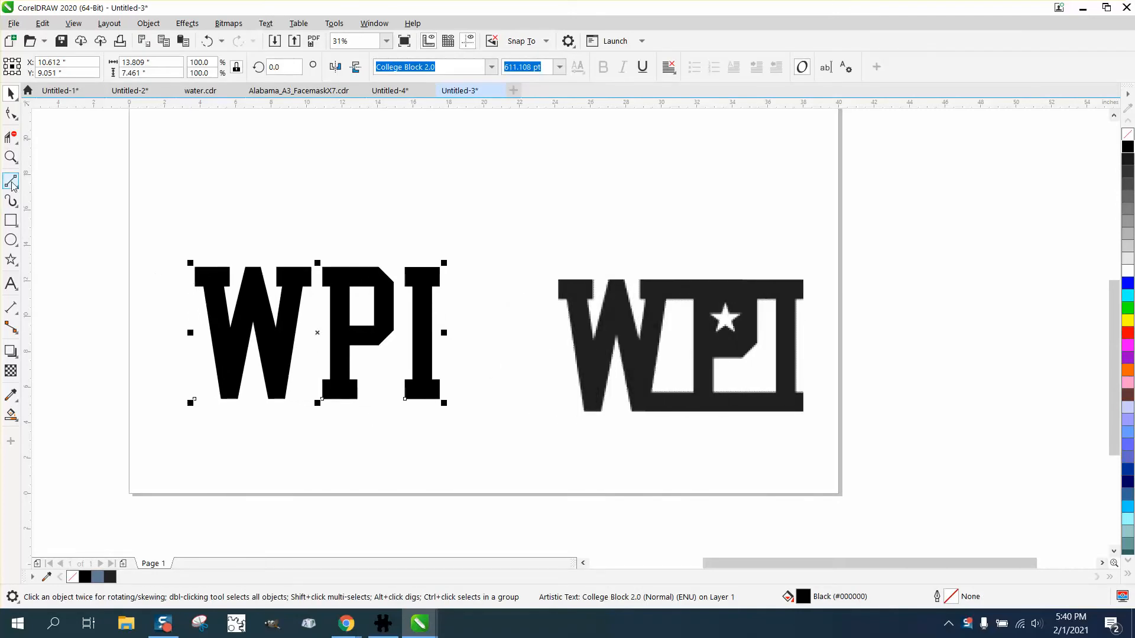
Draw a five-pointed star about 1.36 inches wide and centre it over the white star in the reference logo
click(11, 156)
drag(680, 299, 798, 360)
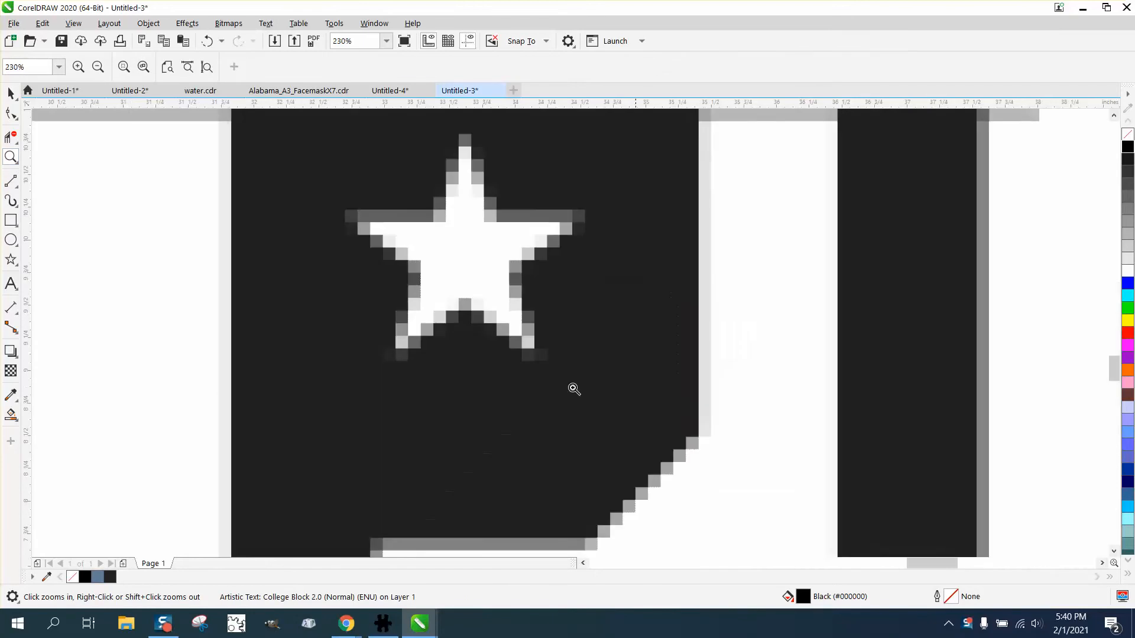
click(11, 259)
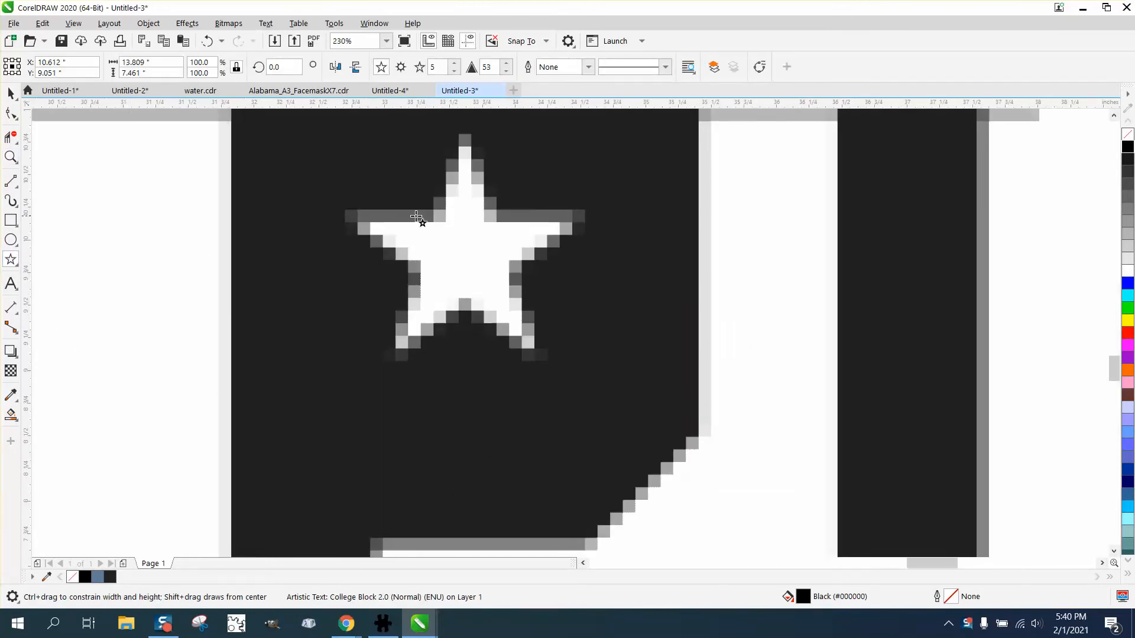
drag(527, 211, 358, 394)
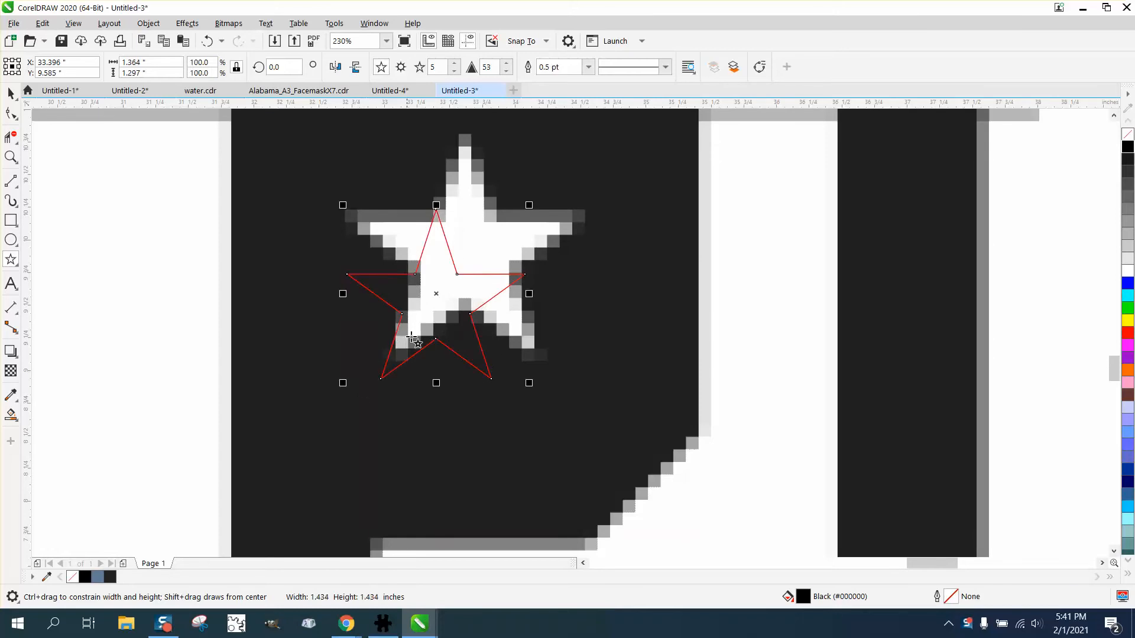
drag(442, 291, 468, 247)
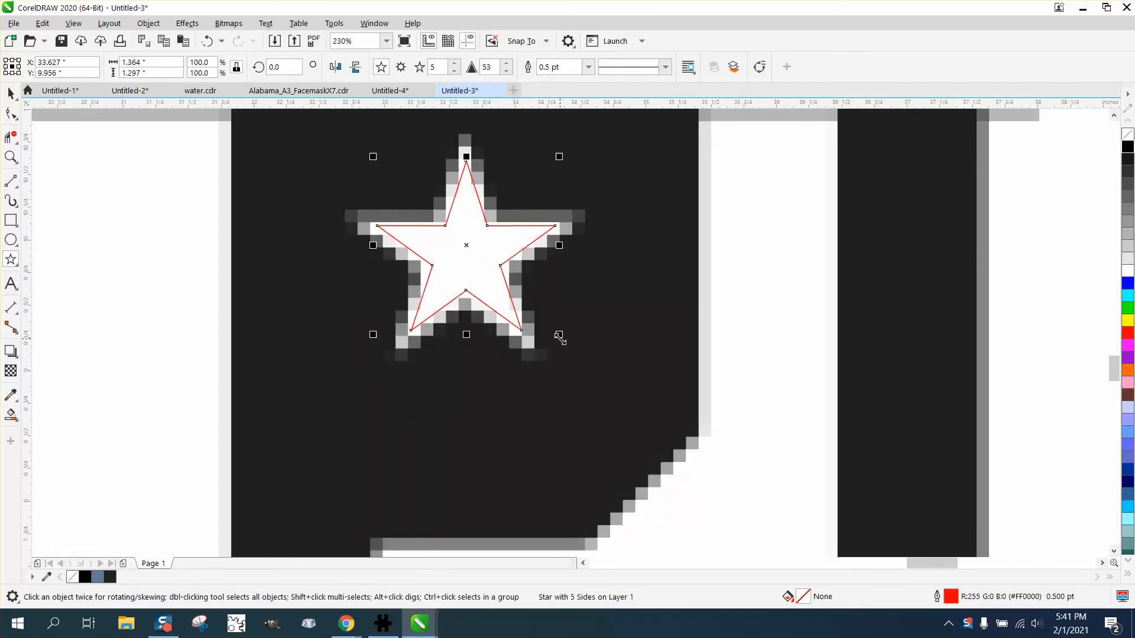
Move the red star from the reference logo into the opening of the P in the WPI text
scroll(561, 336, down, 5)
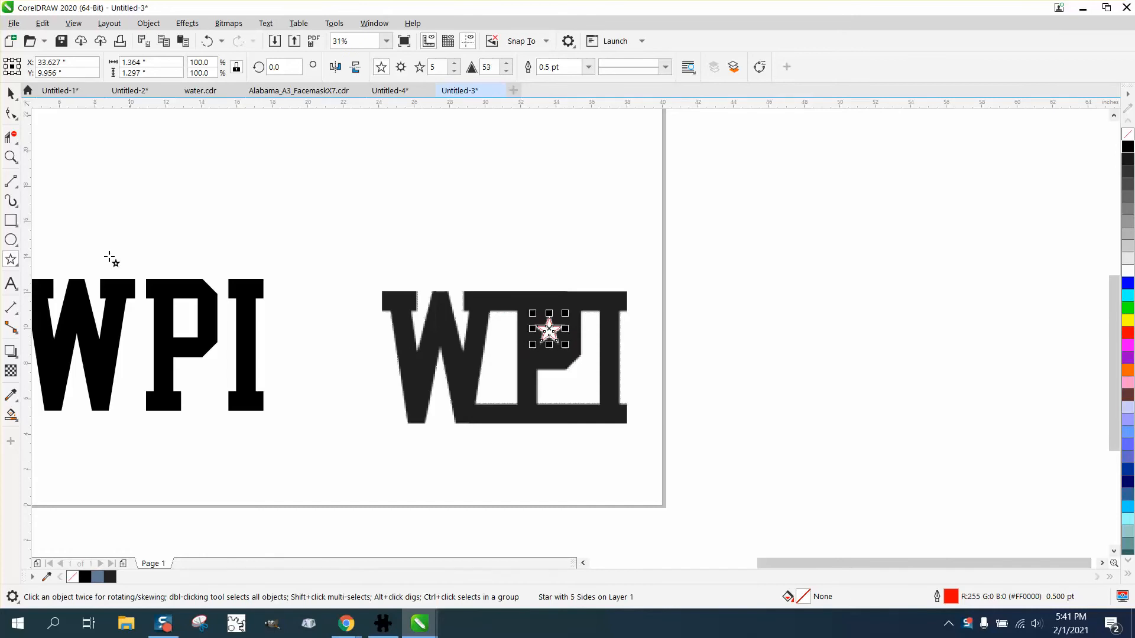
click(11, 92)
drag(561, 338, 188, 320)
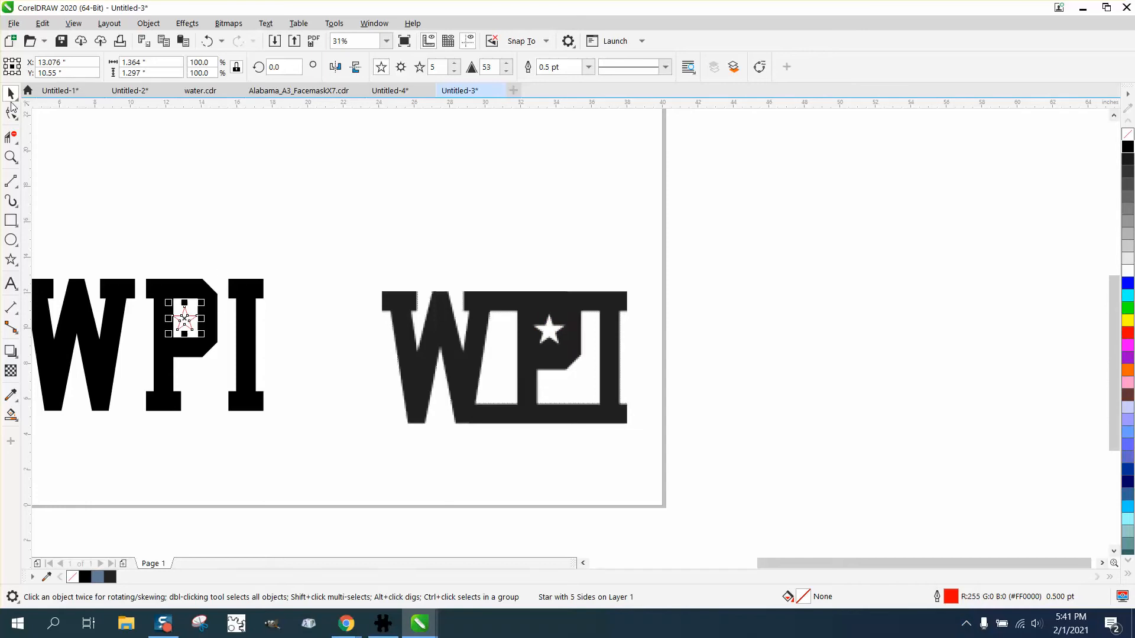
click(250, 292)
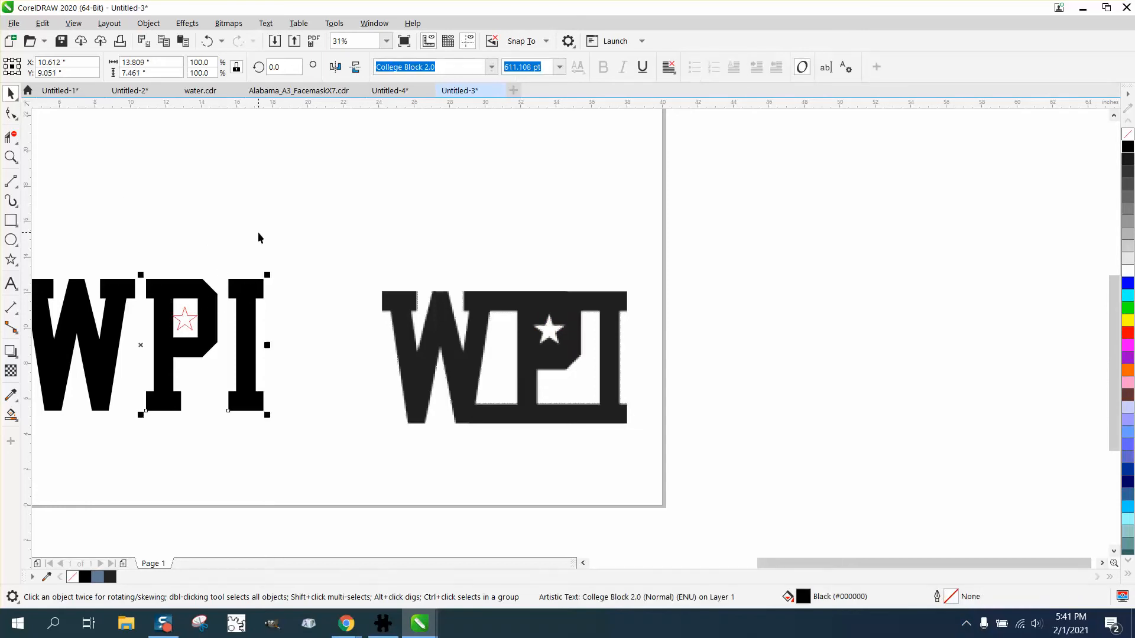
click(329, 133)
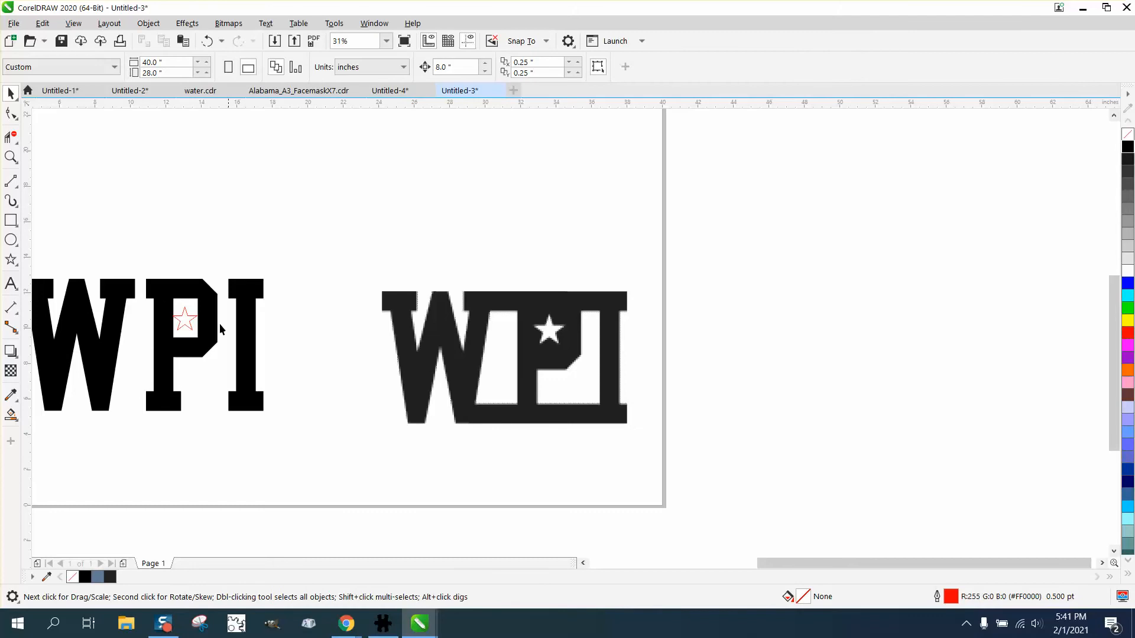
Nudge the star straight up 8 inches, clear of the WPI text
click(193, 318)
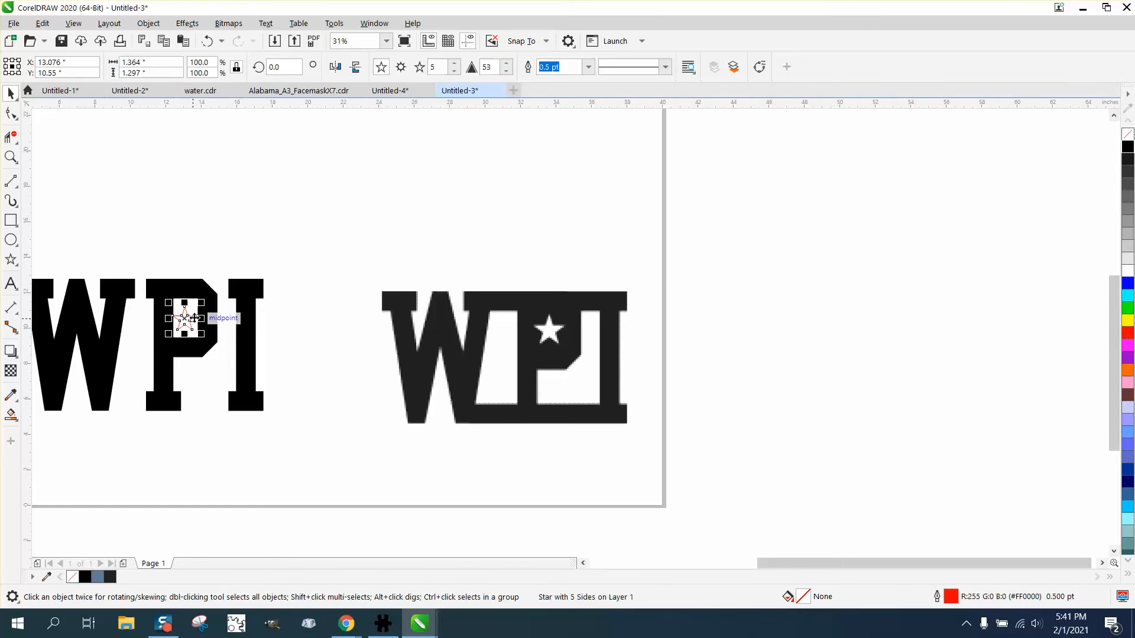
key(Up)
scroll(283, 350, down, 2)
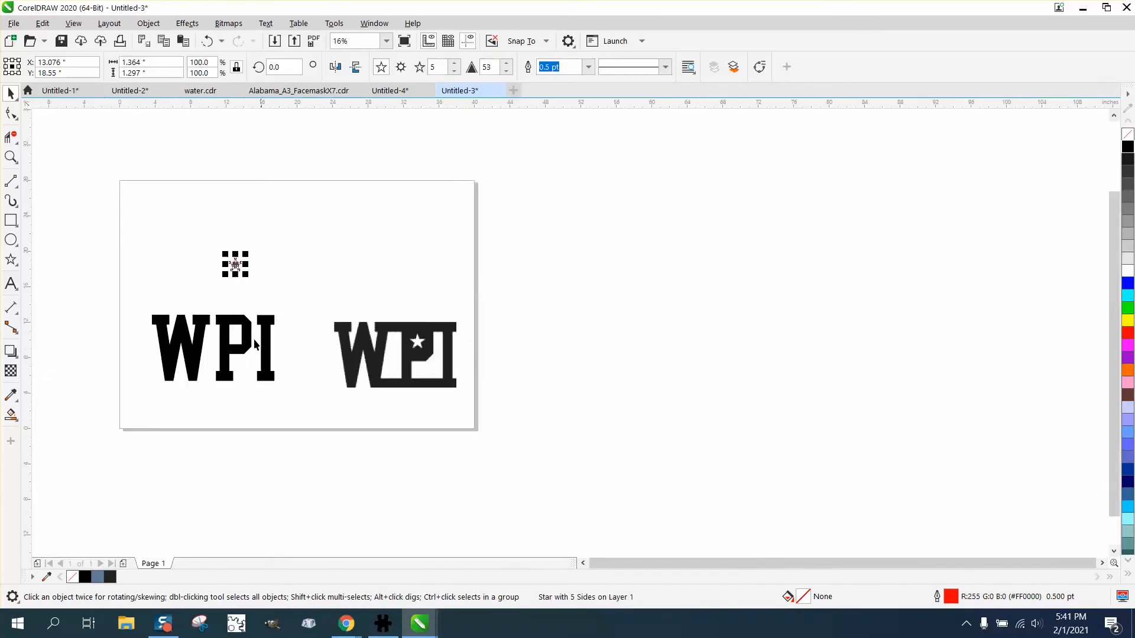
Convert the WPI artistic text to curves
click(179, 326)
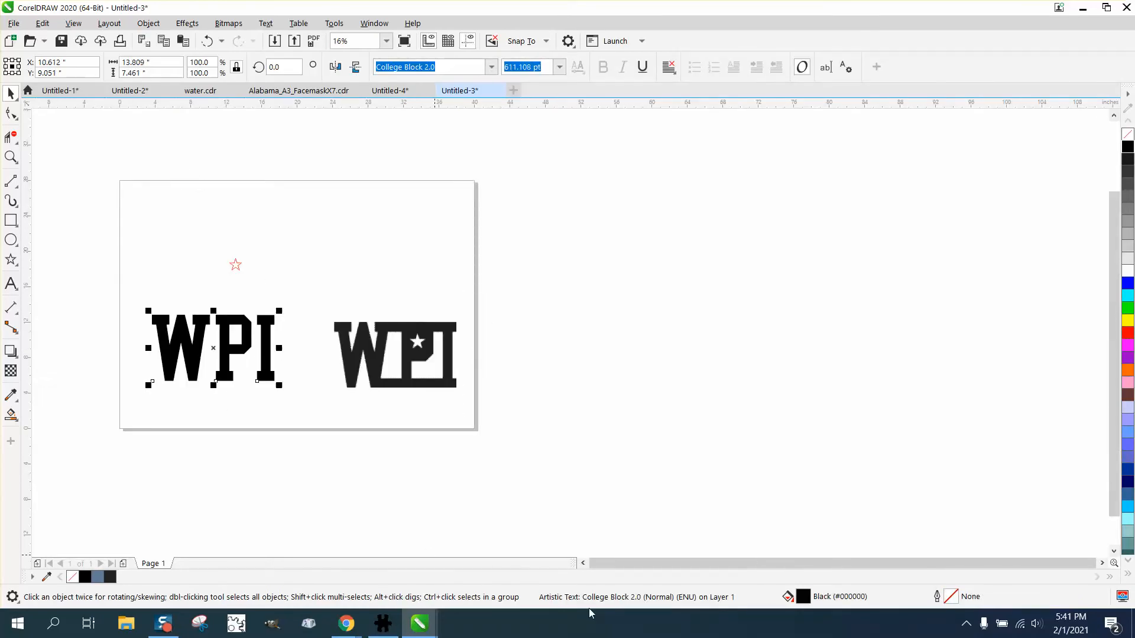
click(148, 23)
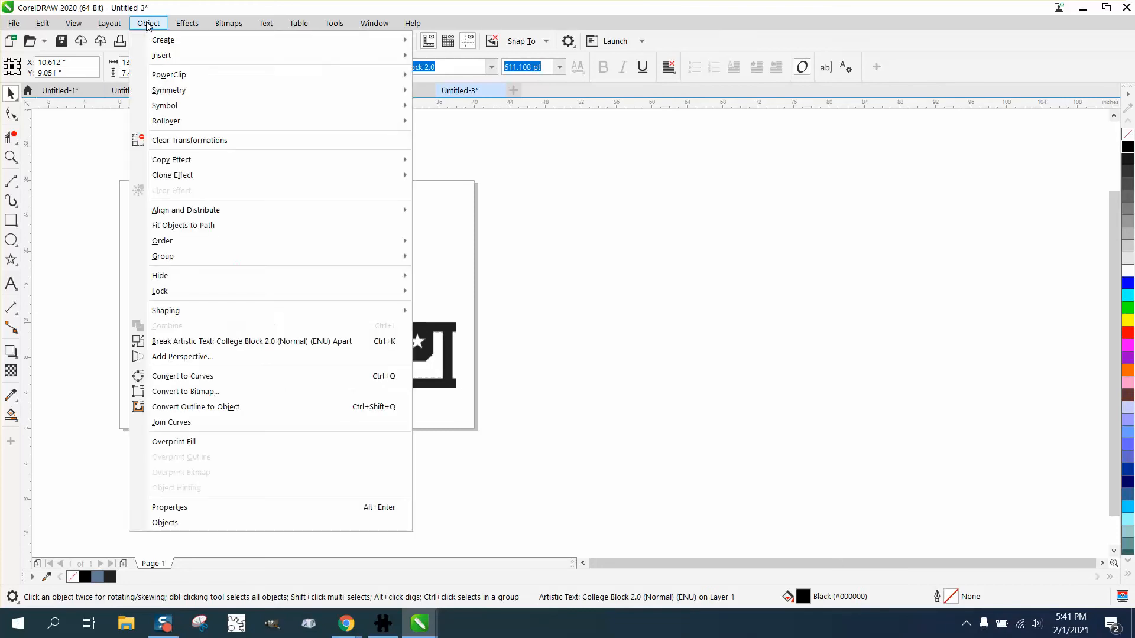
click(189, 377)
Break the WPI curve apart into separate shapes
click(12, 157)
drag(125, 287, 336, 422)
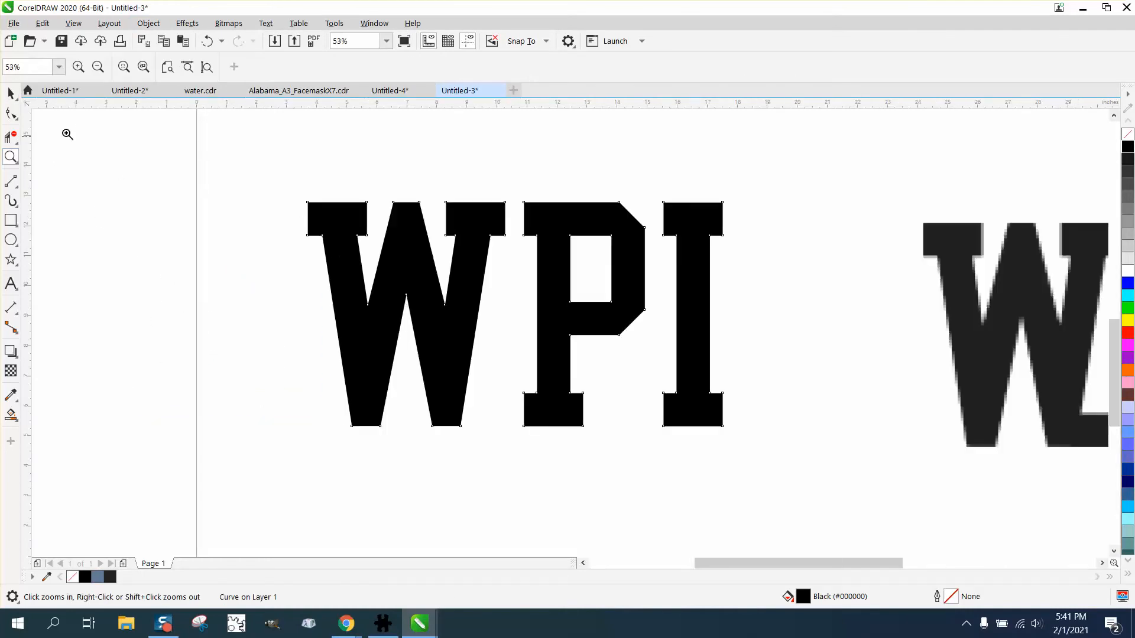
click(11, 92)
click(153, 24)
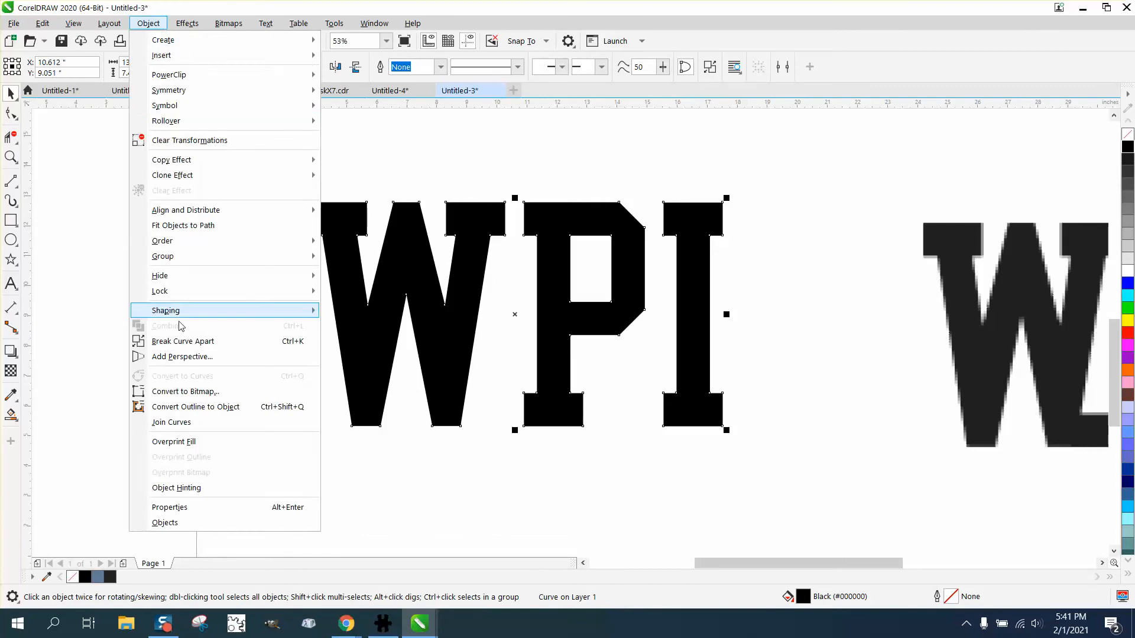
click(182, 342)
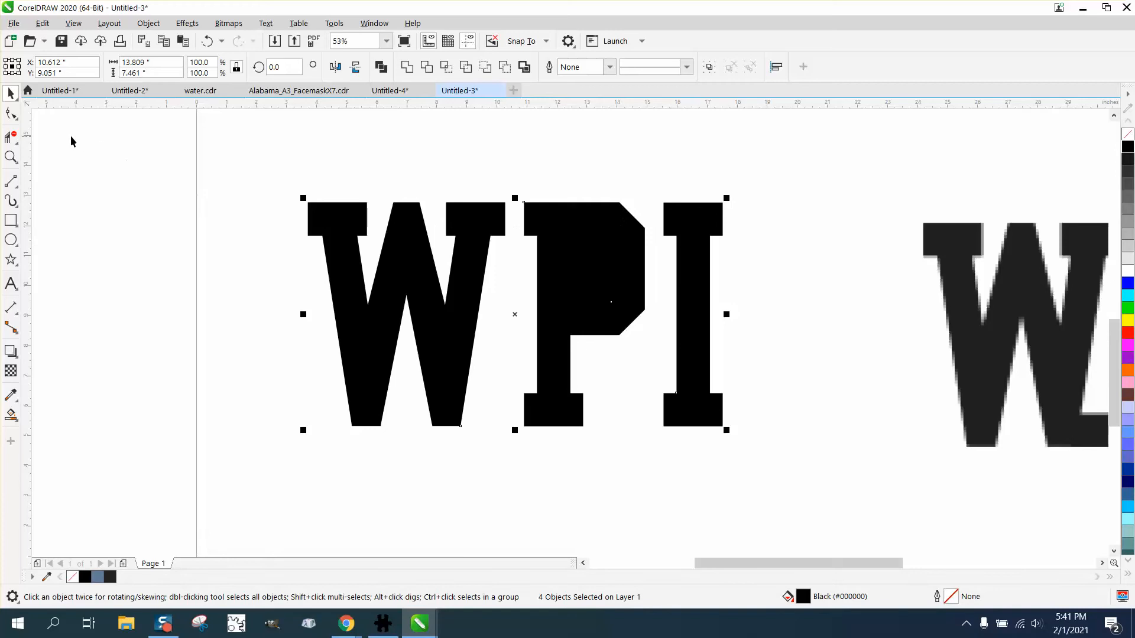
With the Shape tool, stretch the W's upper-right serif and the I's upper-left serif until both overlap the P
click(11, 113)
drag(499, 189, 532, 236)
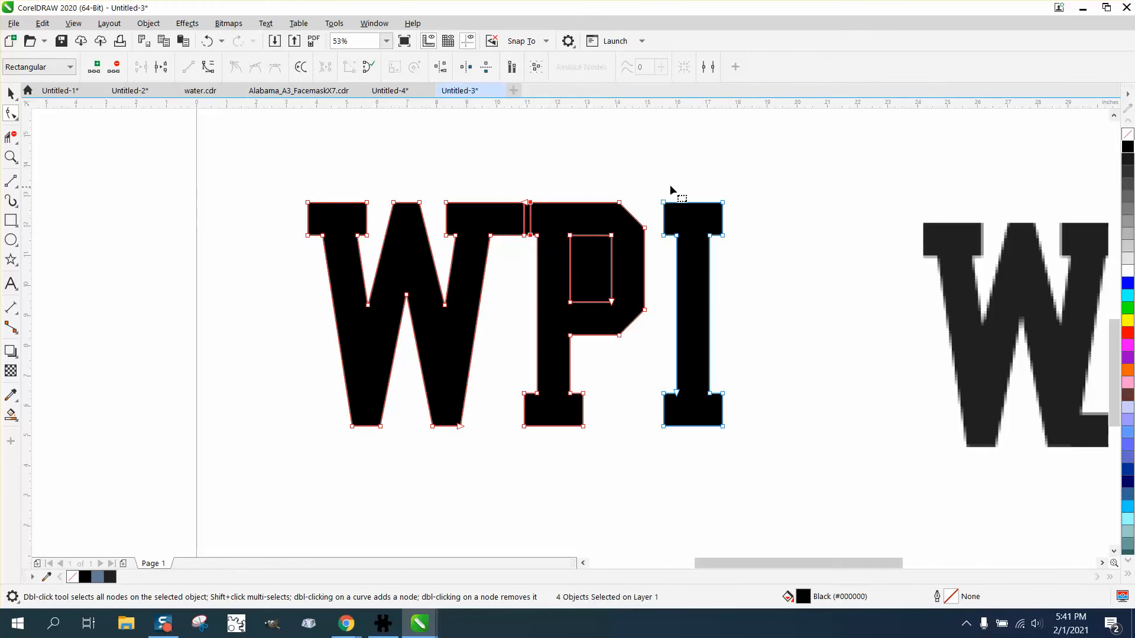
drag(667, 241, 611, 237)
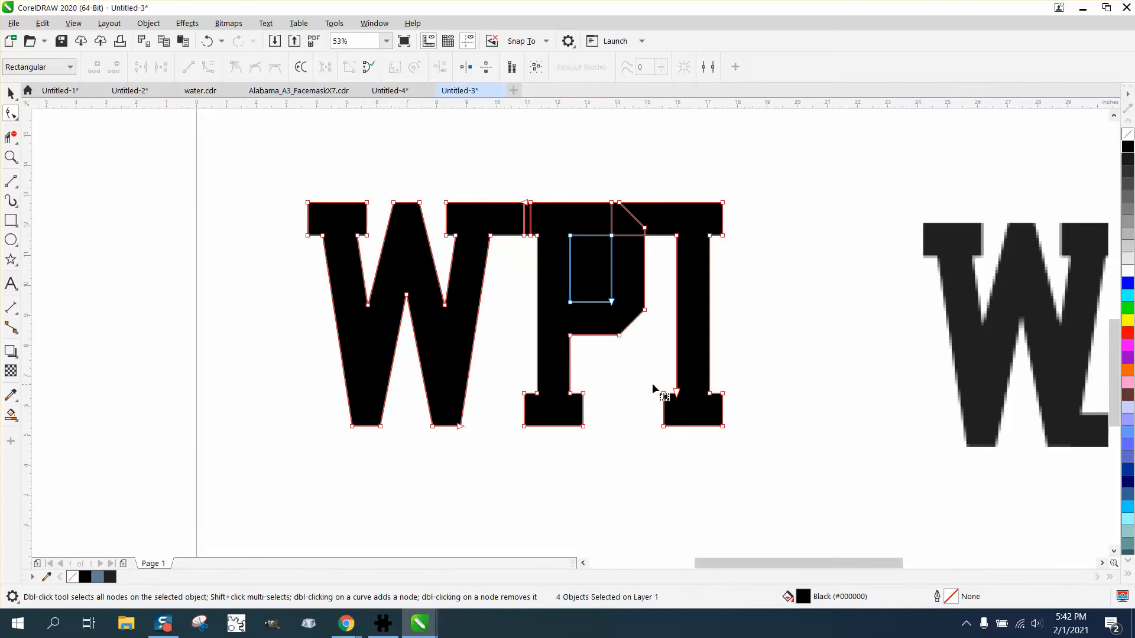
Stretch the facing bottom serifs of the P and the I towards each other until they overlap
drag(668, 427, 625, 428)
drag(595, 378, 639, 434)
scroll(951, 494, down, 3)
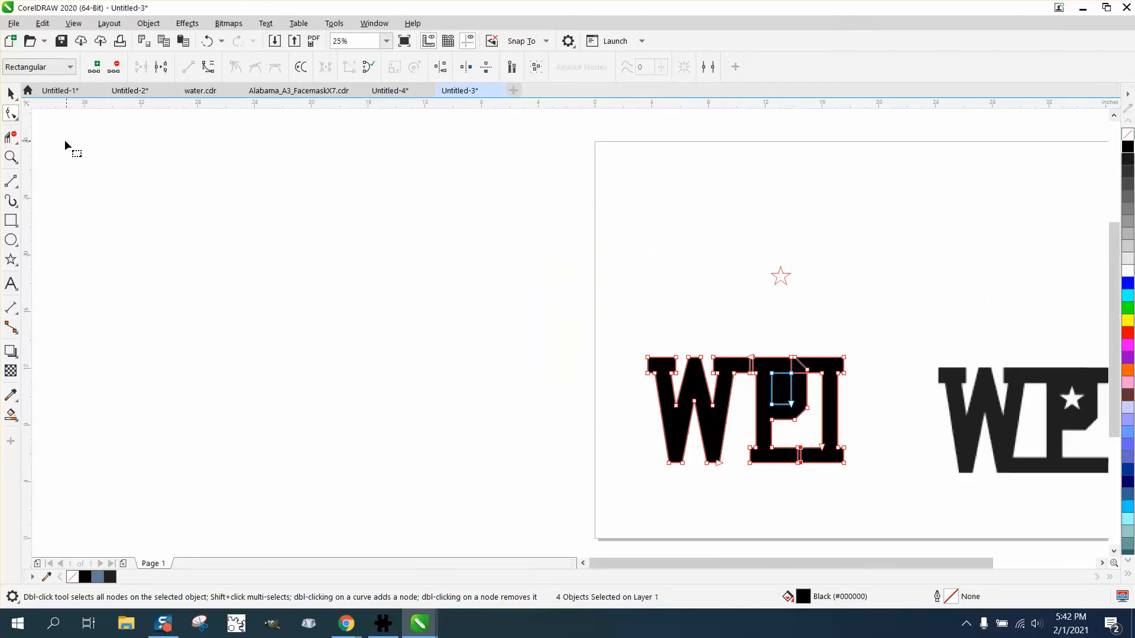
Extend the left end of the P's bottom serif until it overlaps the foot of the W's right leg
click(12, 155)
drag(647, 426, 851, 525)
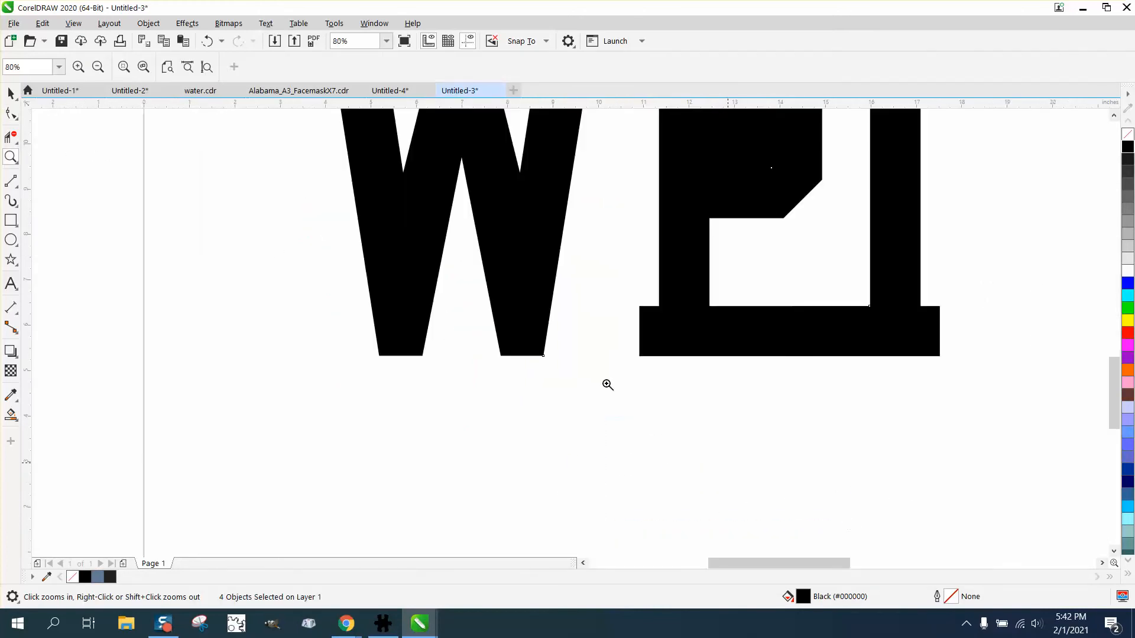
click(14, 116)
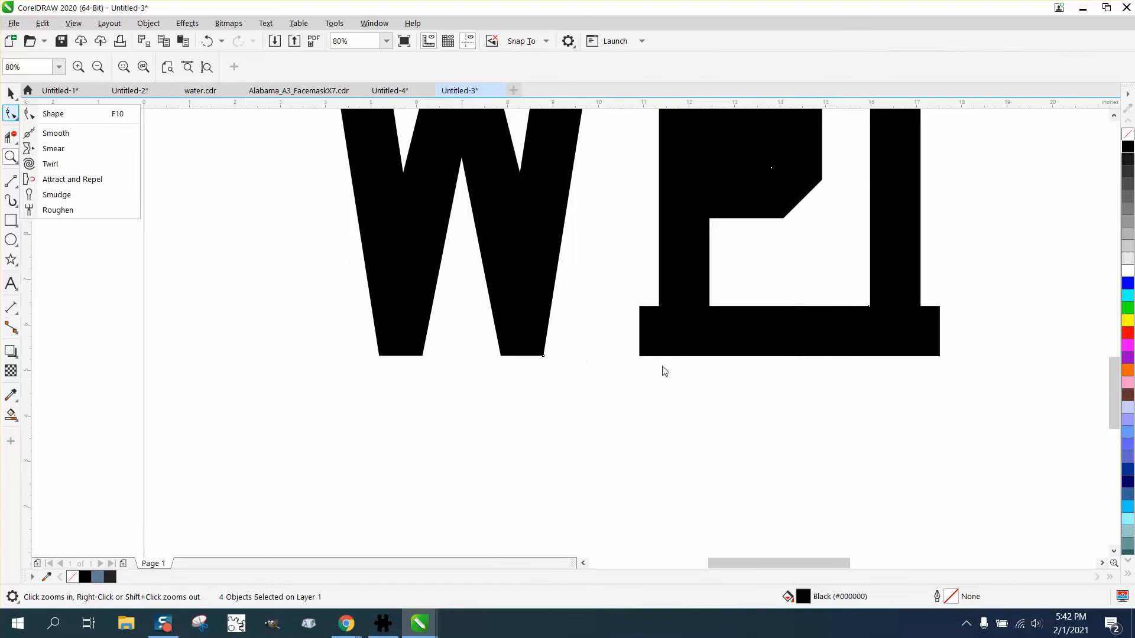
click(40, 114)
click(8, 113)
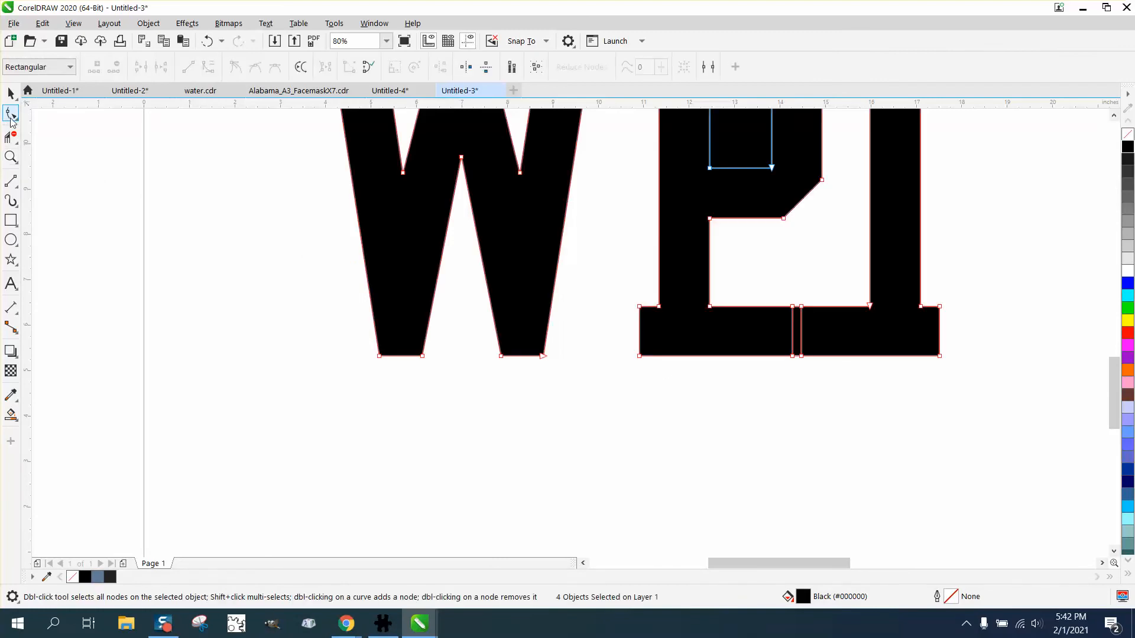
drag(632, 301, 530, 357)
Replace the black fill of all letter shapes with a black outline and weld them into one curve
scroll(465, 367, down, 3)
click(10, 93)
drag(367, 176, 730, 428)
click(1128, 134)
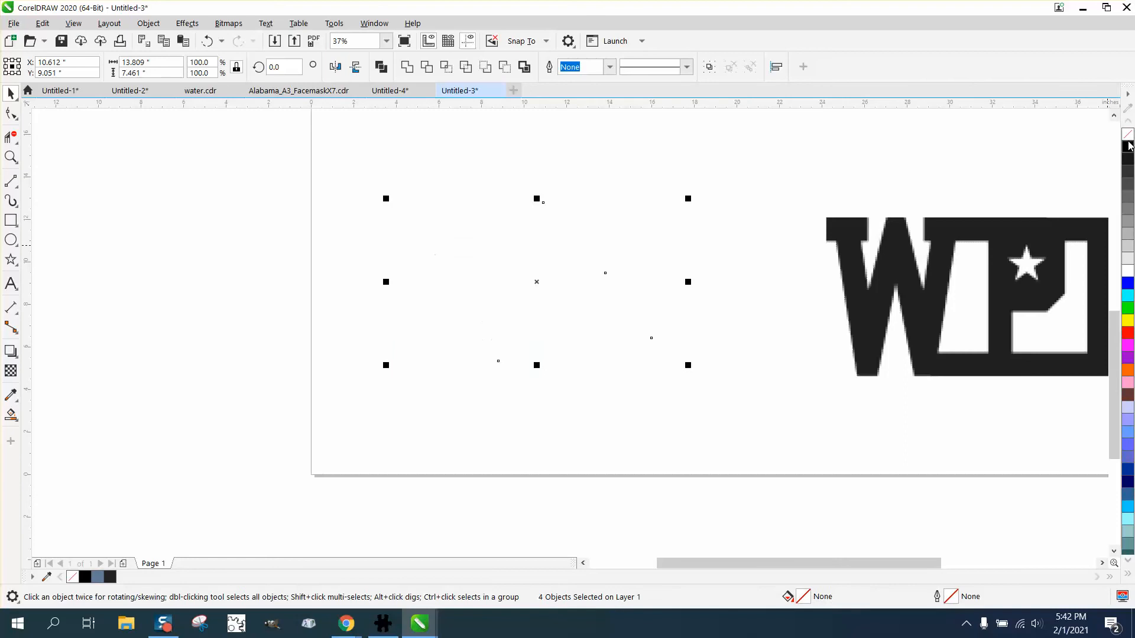
right_click(1127, 147)
drag(360, 158, 688, 354)
click(406, 67)
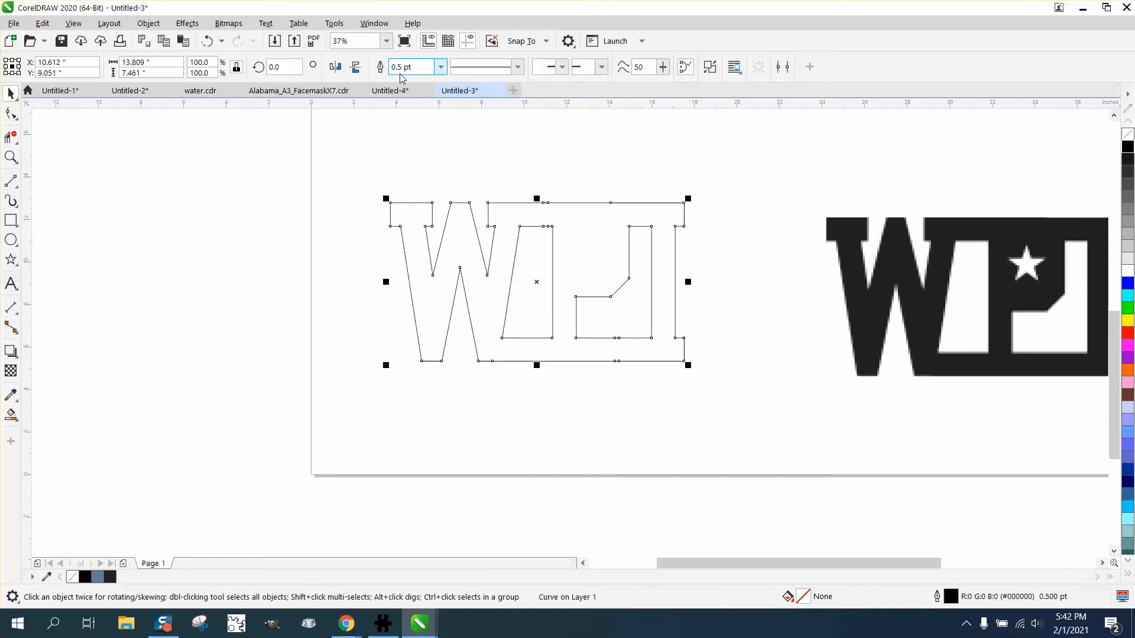
Nudge the star straight down 8 inches, back inside the bowl of the P
scroll(501, 184, down, 2)
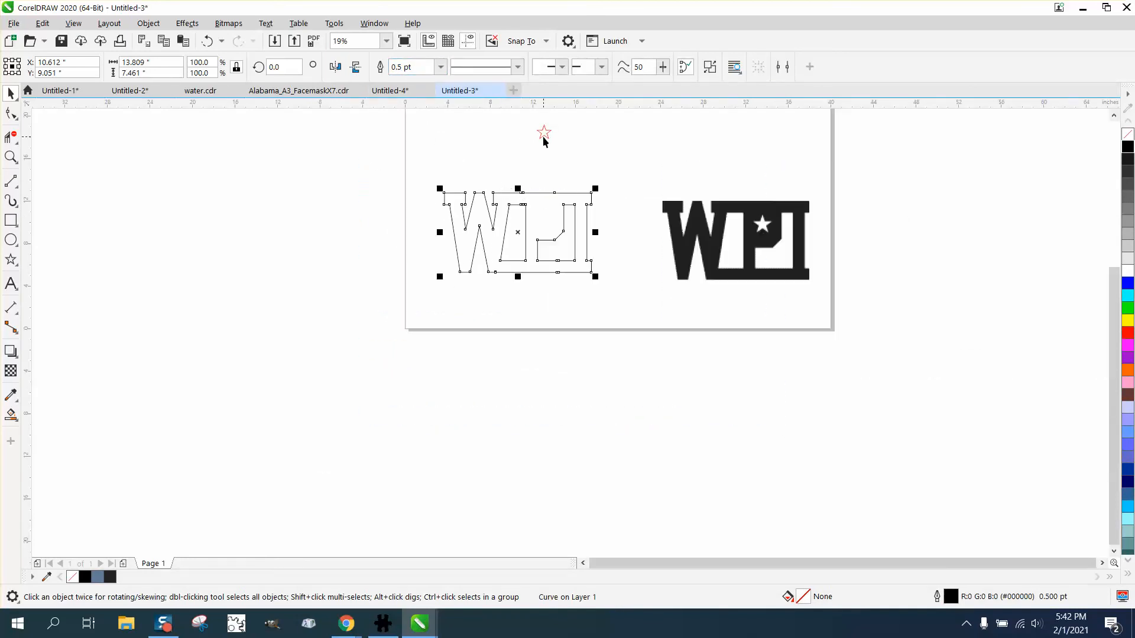
click(544, 137)
key(shift+Down)
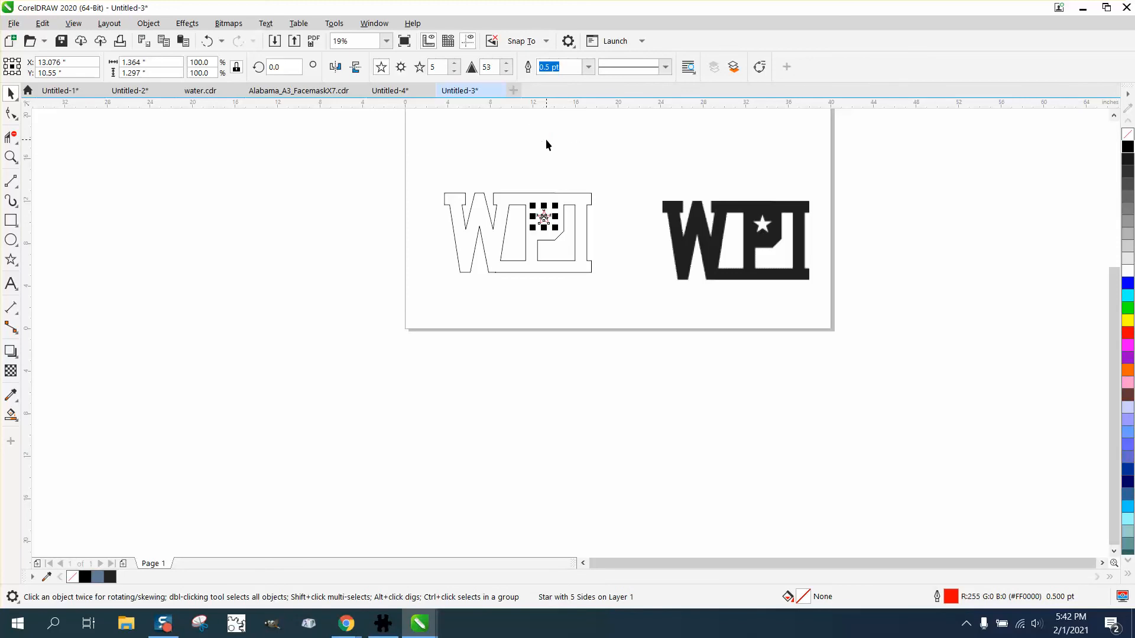
Try filling the welded lettering and the star together with black, and undo the fill
drag(441, 161, 456, 220)
drag(598, 309, 600, 308)
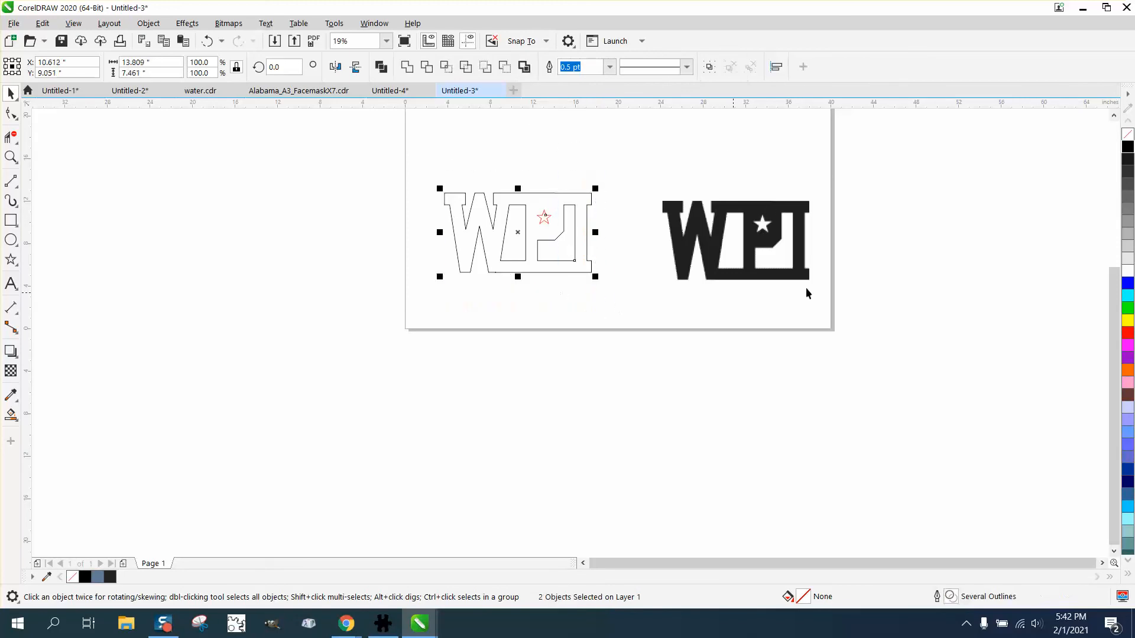
click(1129, 151)
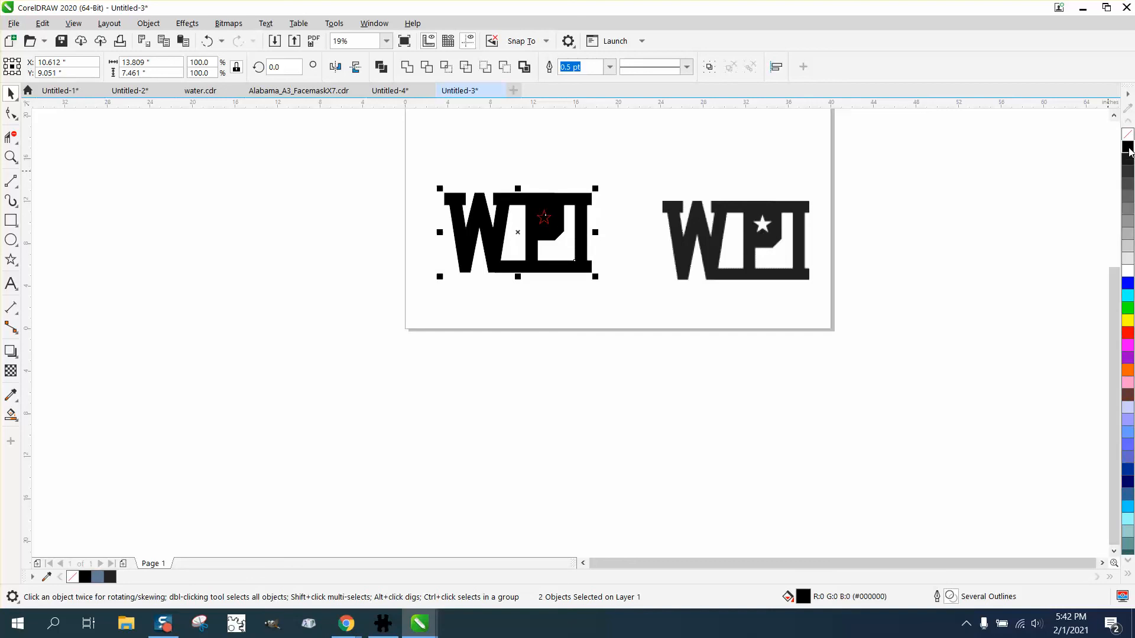
click(208, 41)
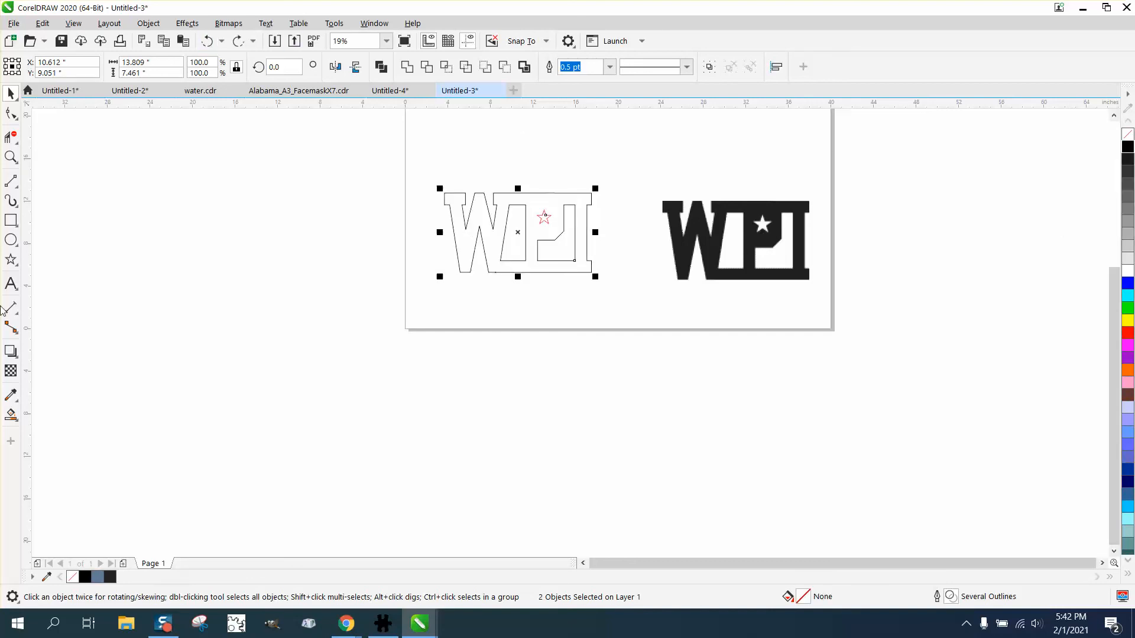
Set the Smart Fill color to black from the RGB Palette
click(10, 415)
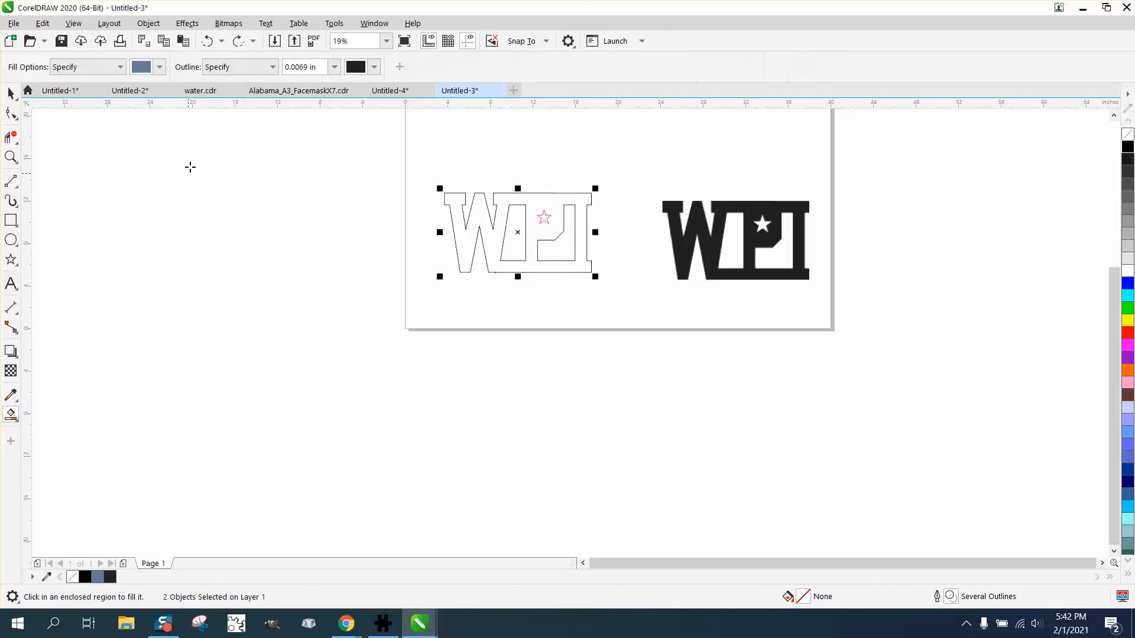
click(165, 70)
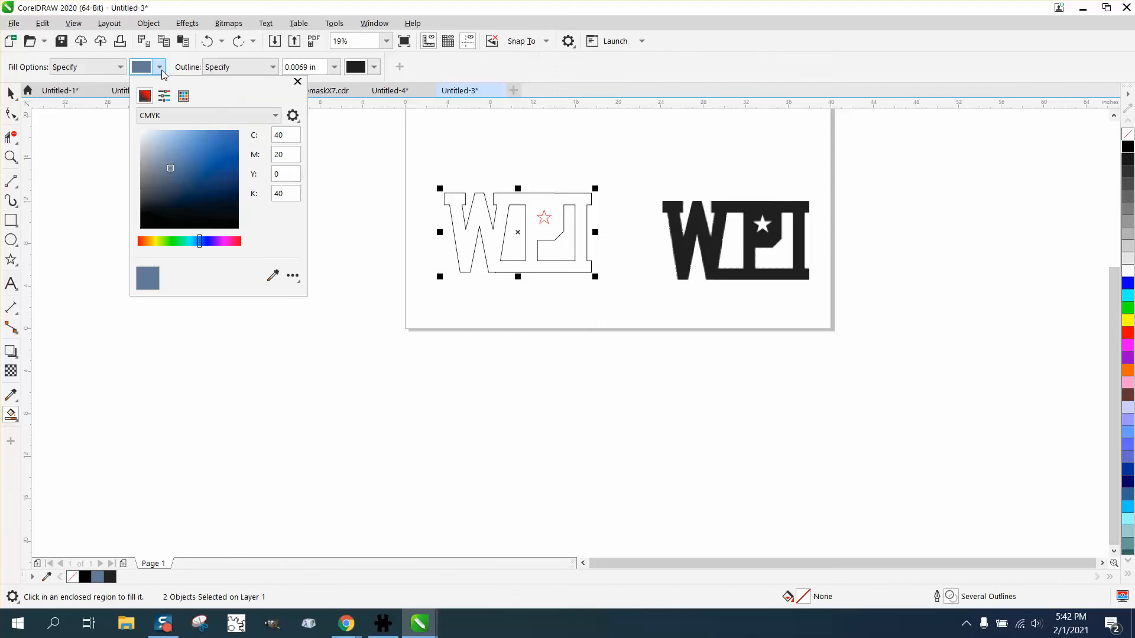
click(277, 116)
click(155, 150)
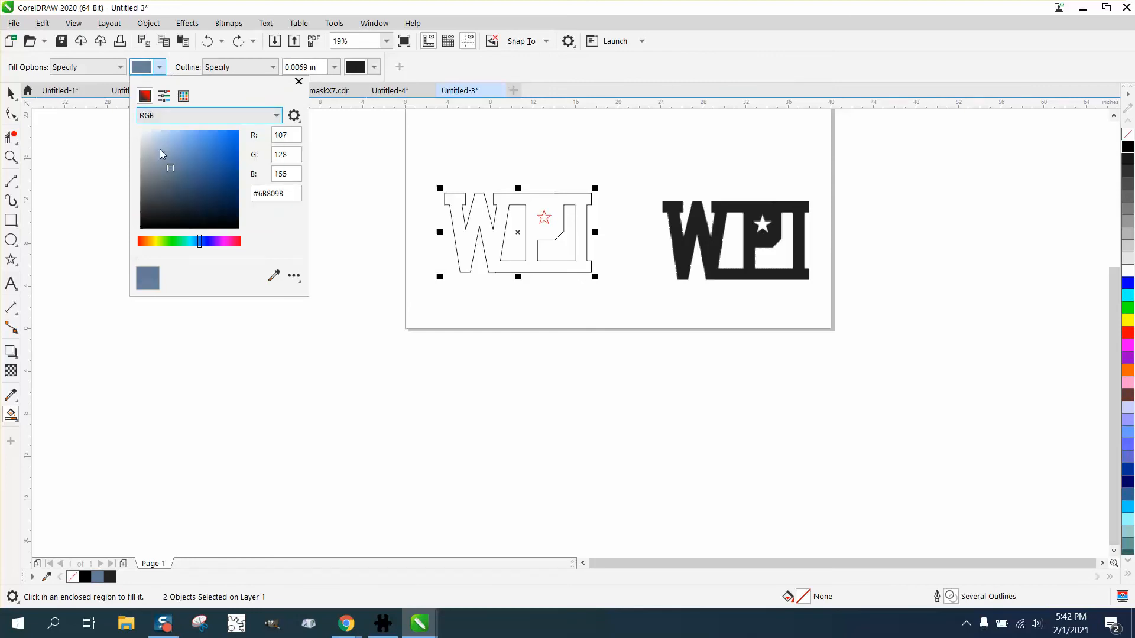
click(184, 97)
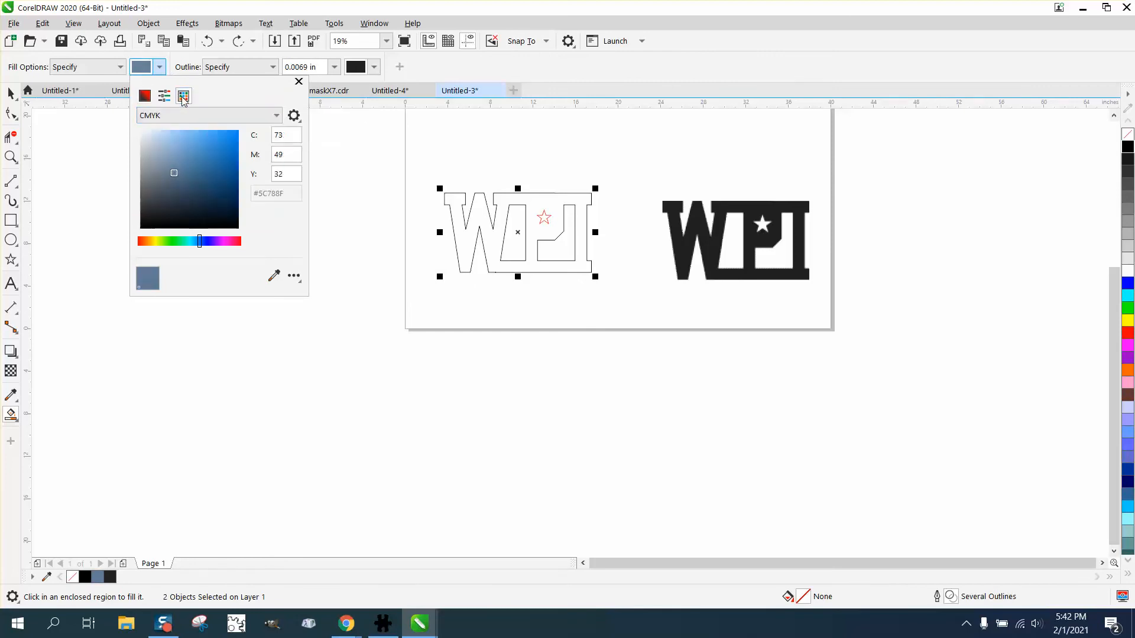
click(276, 117)
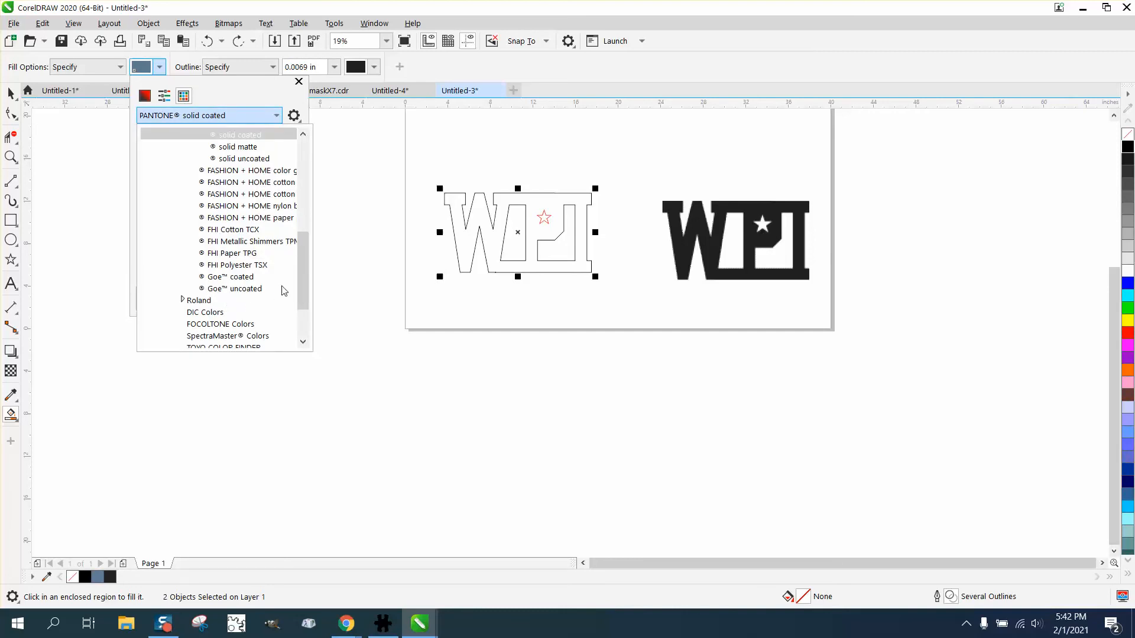
drag(300, 276, 299, 316)
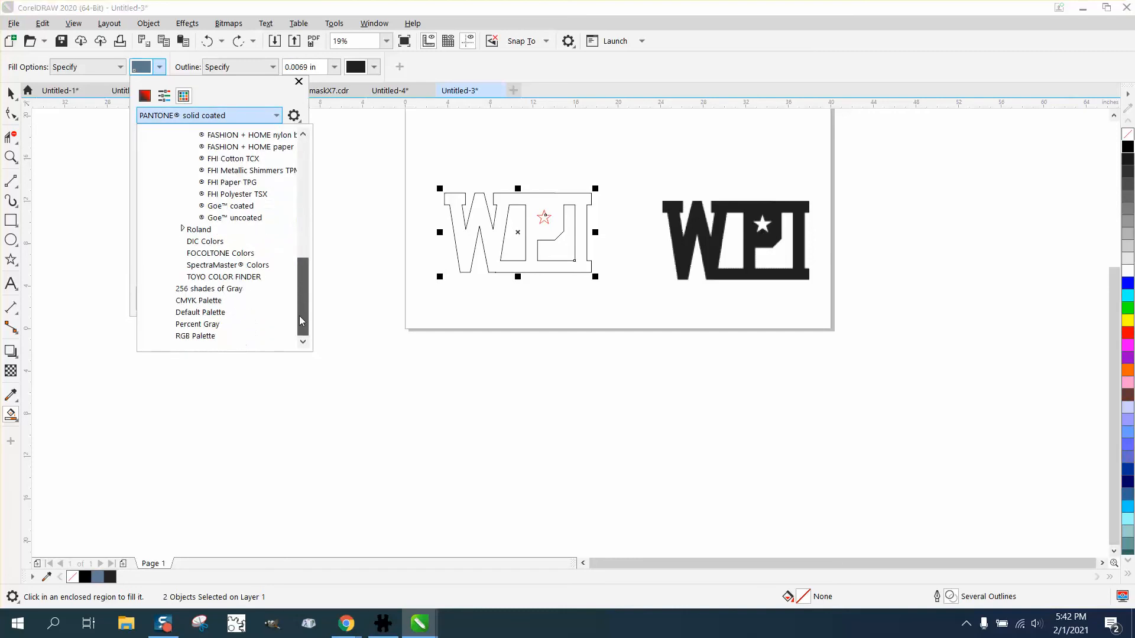
click(208, 336)
click(149, 136)
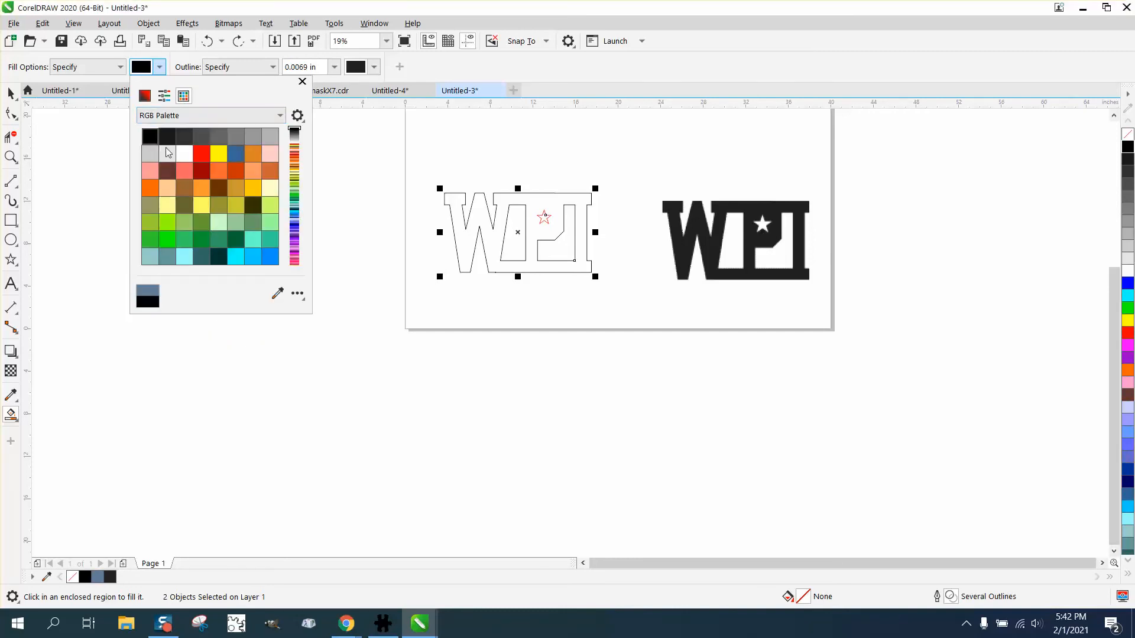
Try smart-filling the lettering around the star with black and moving the star out of the P, and undo both
click(470, 239)
click(468, 238)
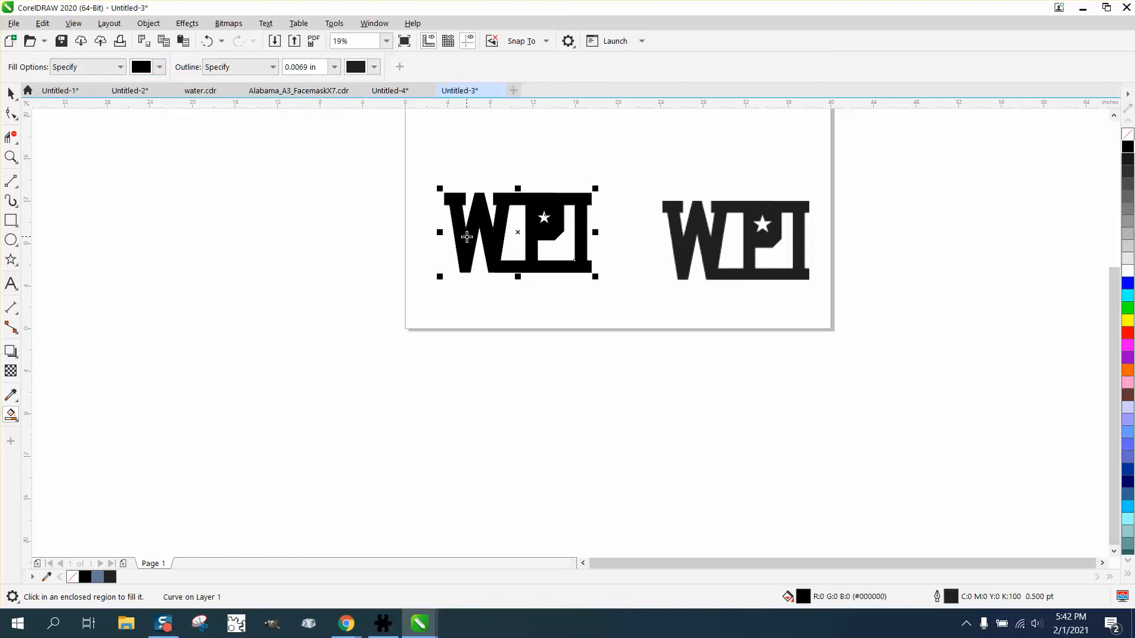
click(10, 157)
drag(467, 176, 874, 334)
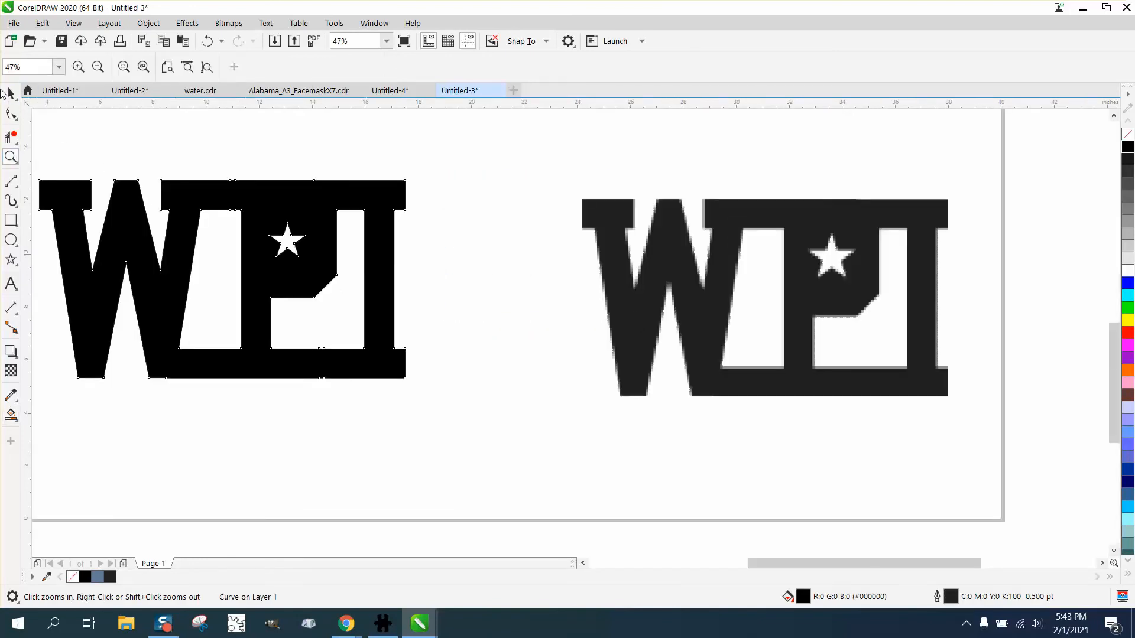
click(10, 92)
drag(286, 244, 390, 275)
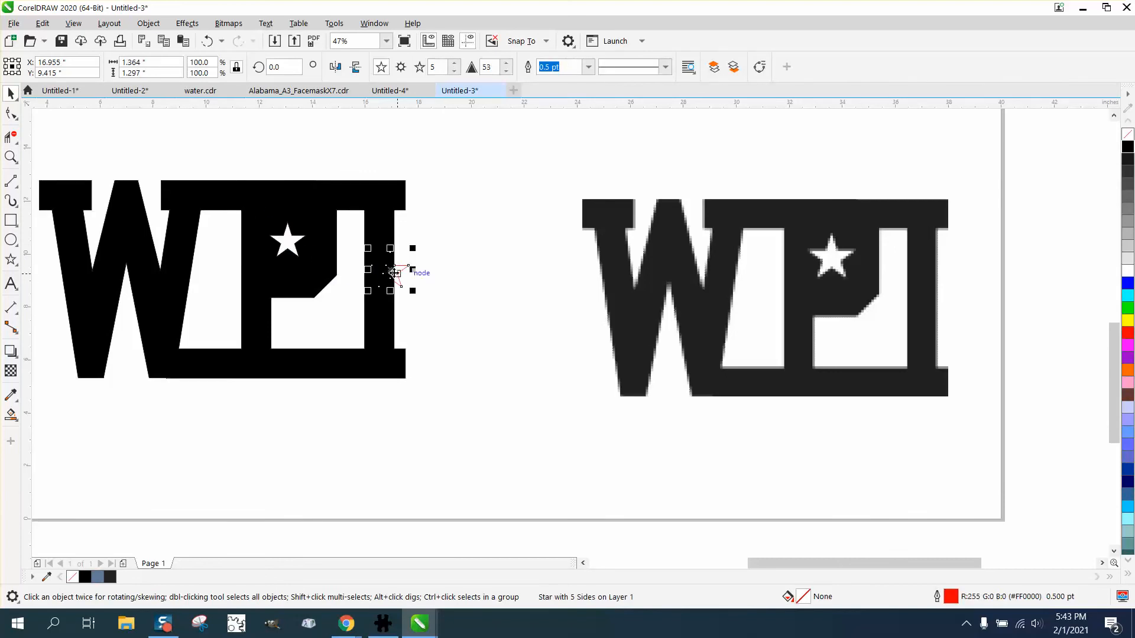
click(207, 41)
click(207, 41)
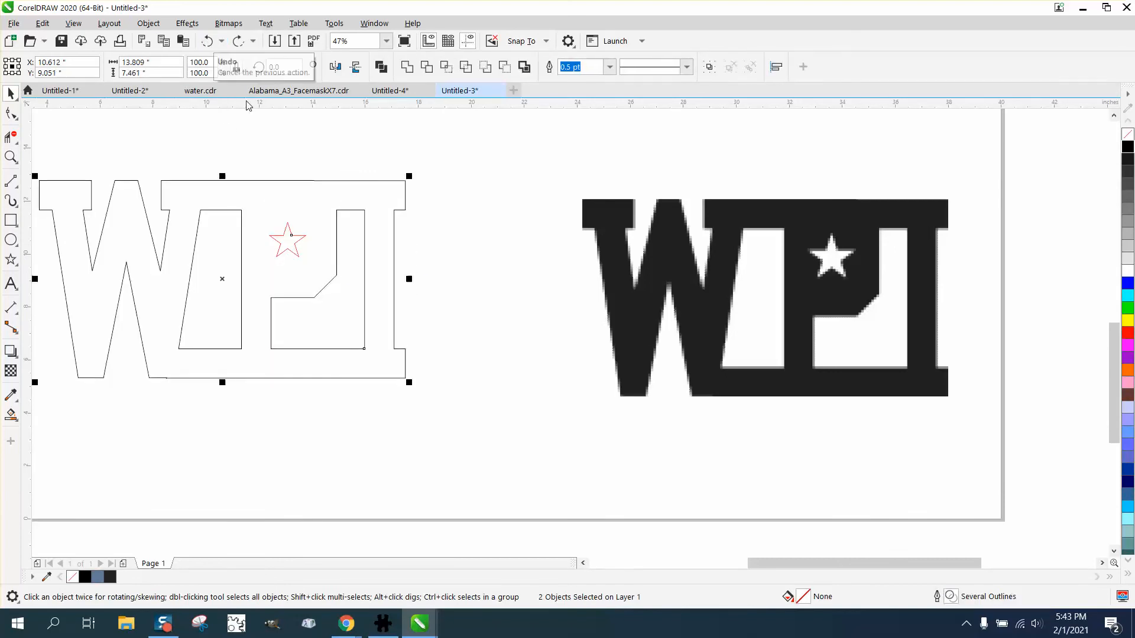
Enlarge the star about its center to 127.3% and smart-fill the lettering around it with black
click(288, 236)
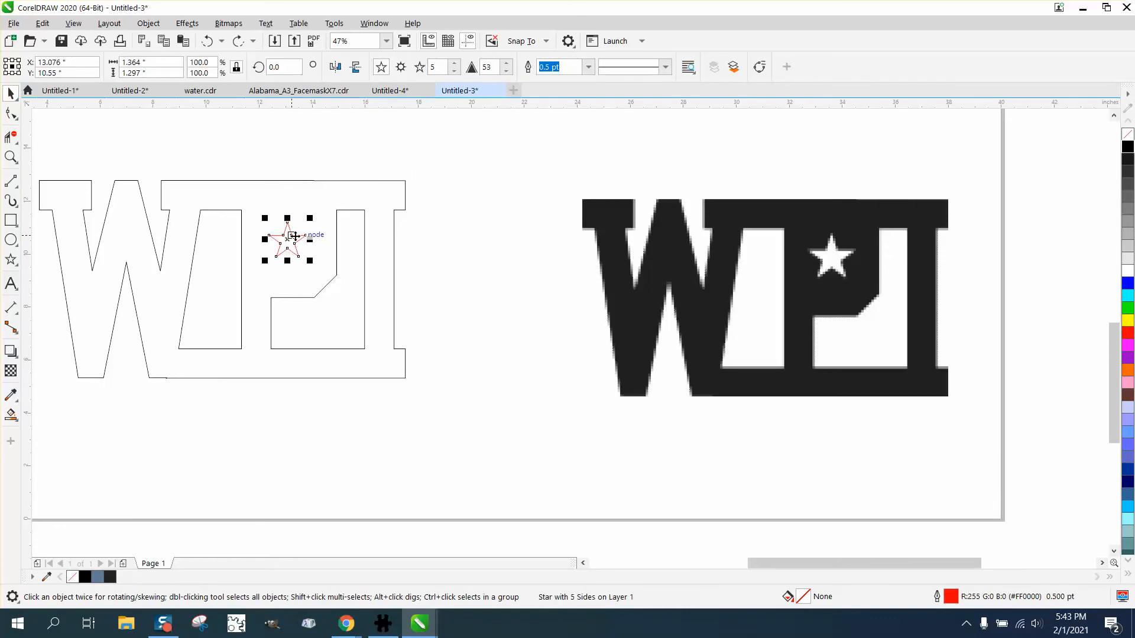
drag(311, 219, 317, 212)
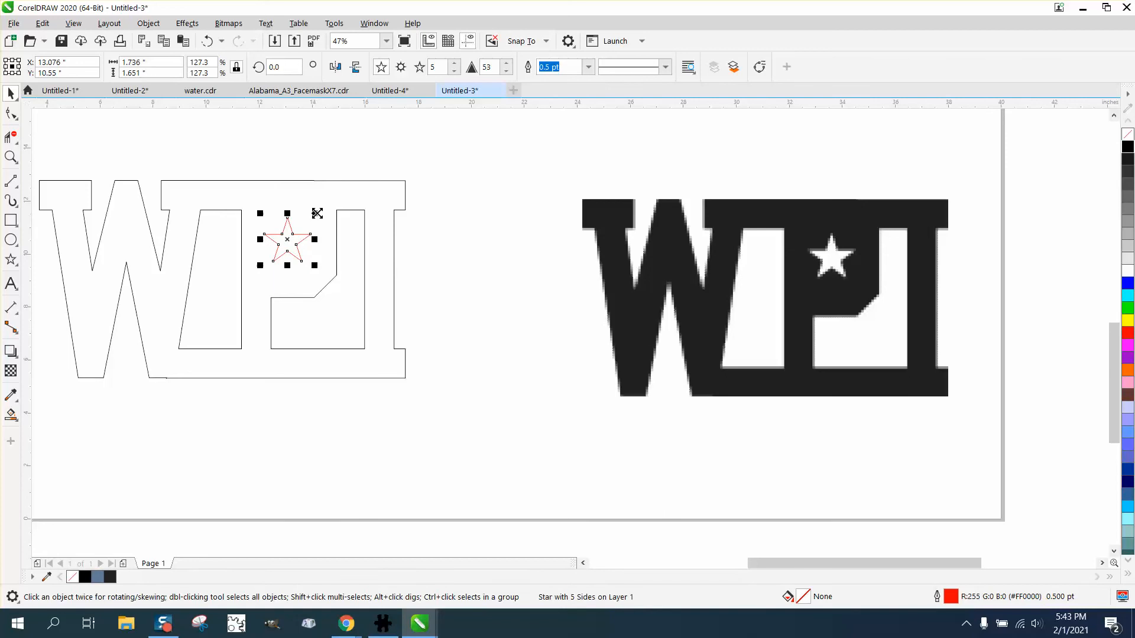
click(8, 416)
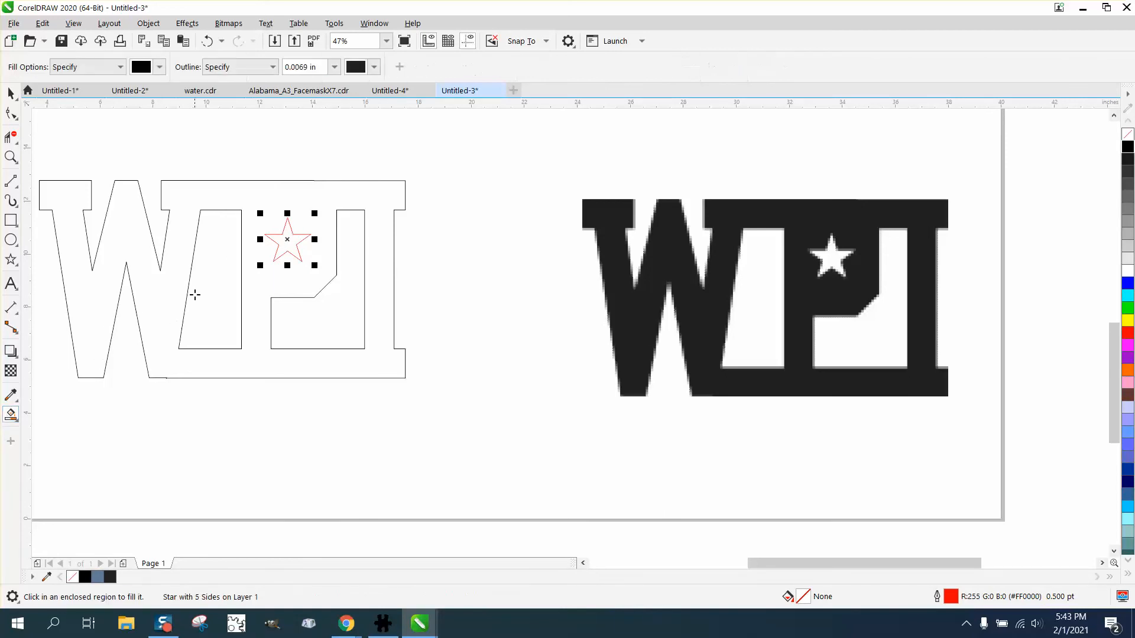
click(175, 293)
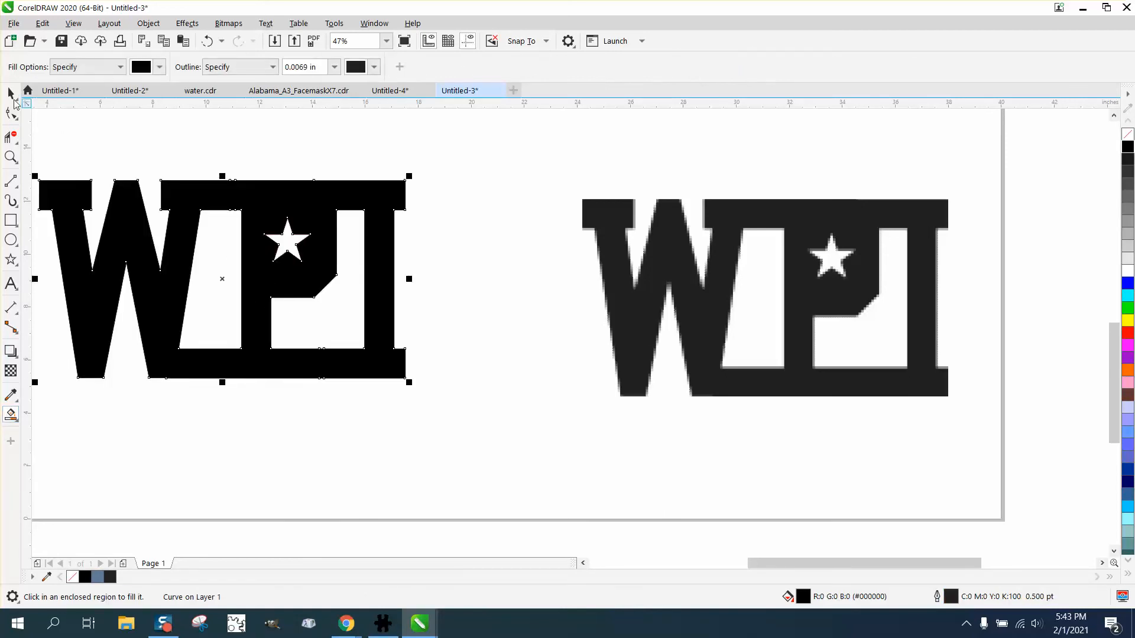
Try filling the outlined lettering, the star and the black shape together with yellow, and undo the fill
click(12, 95)
click(458, 193)
scroll(508, 213, down, 2)
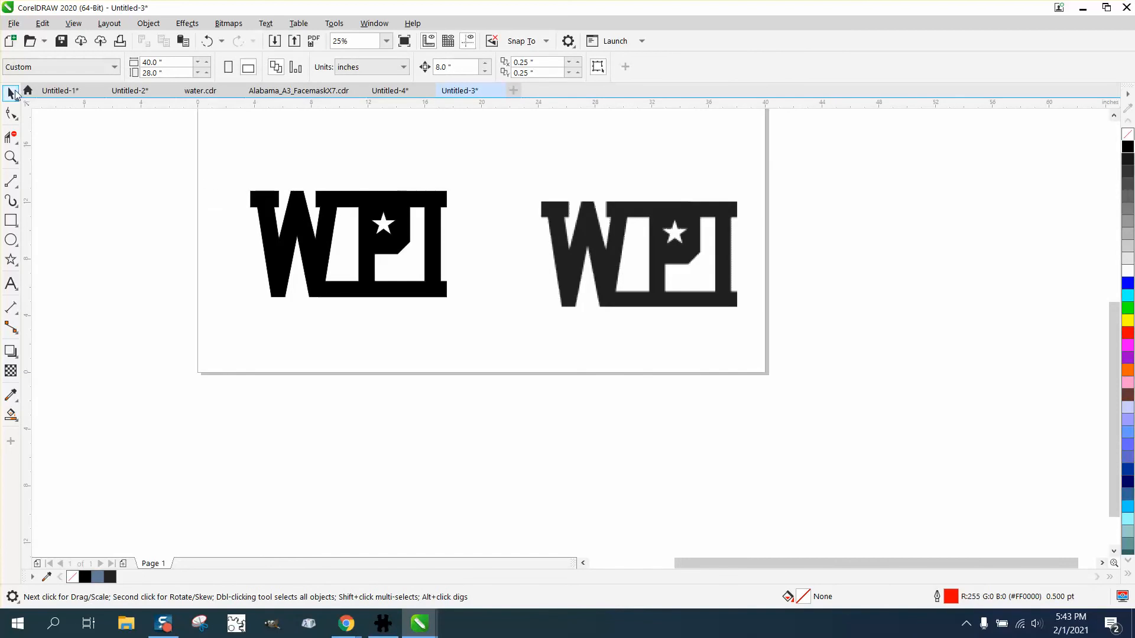
drag(492, 337, 522, 350)
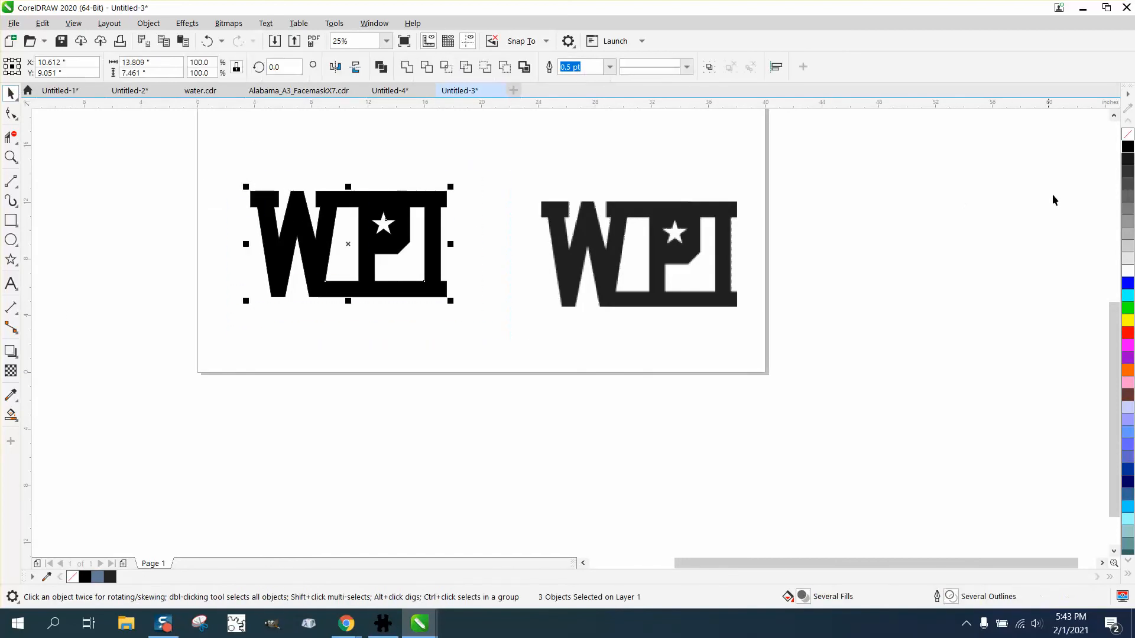
click(1128, 322)
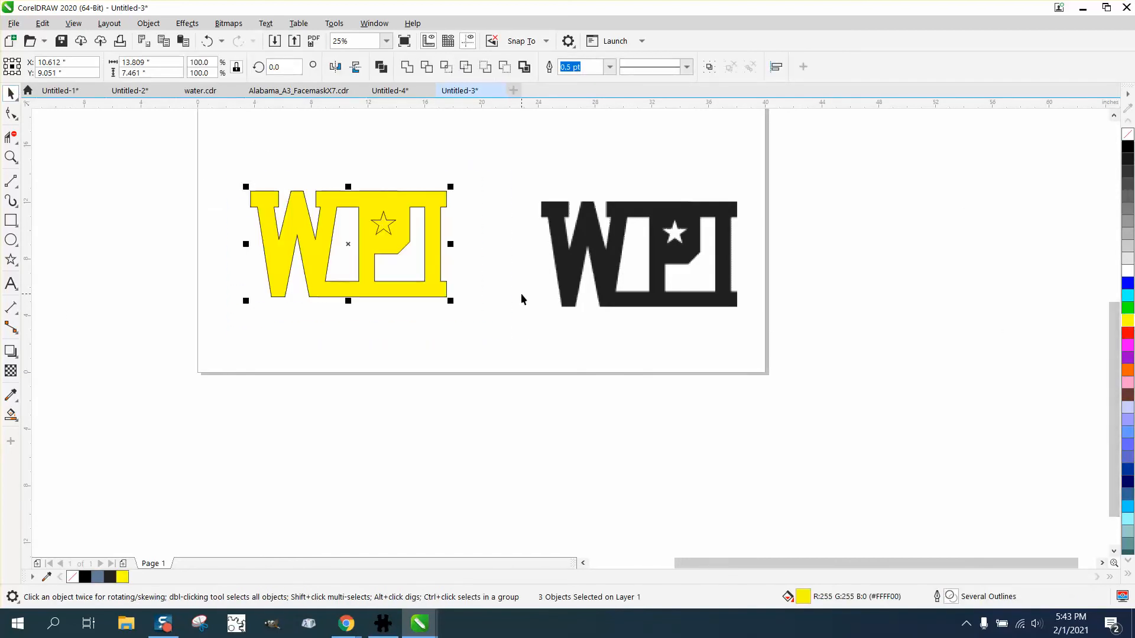
click(206, 40)
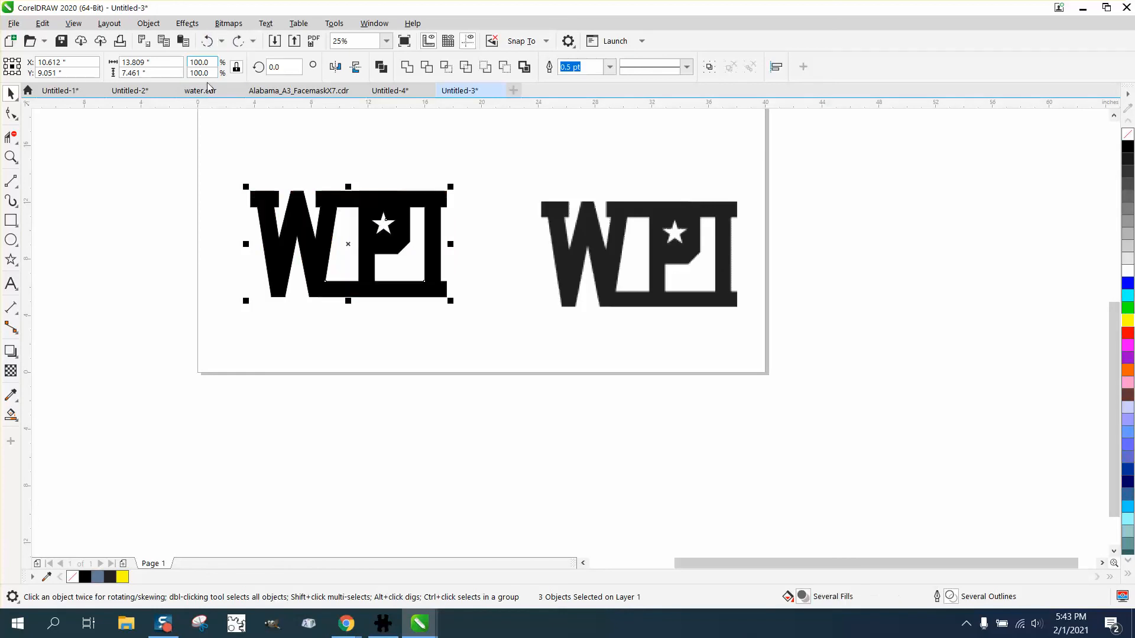
Set the Smart Fill color to yellow and fill the lettering around the star with it
click(11, 414)
click(159, 66)
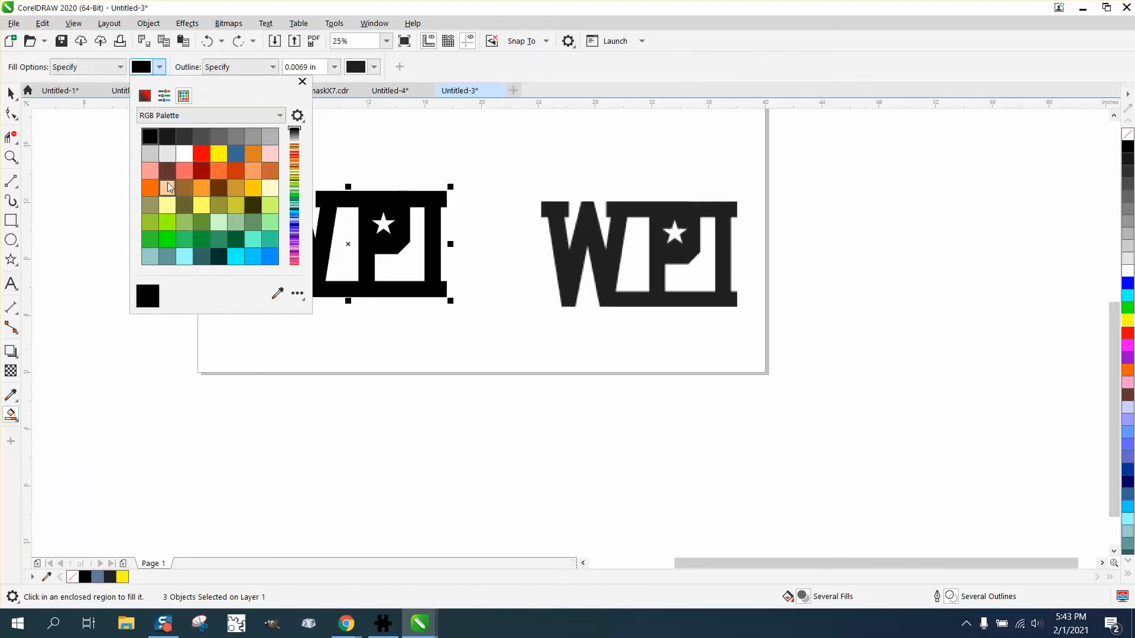
click(218, 154)
click(363, 207)
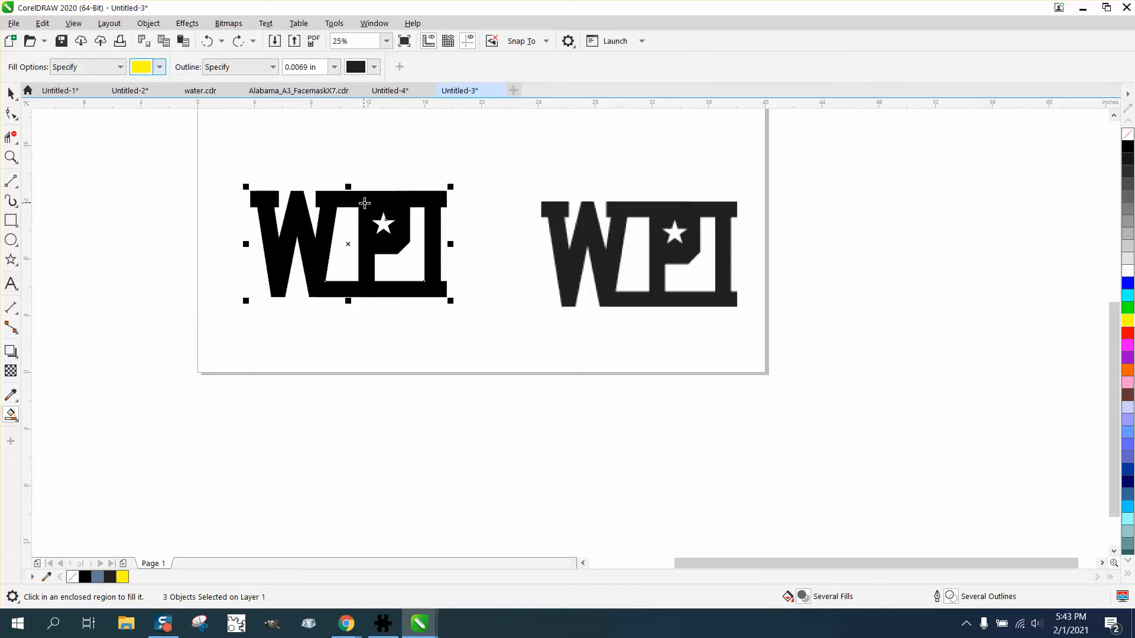
click(363, 199)
key(space)
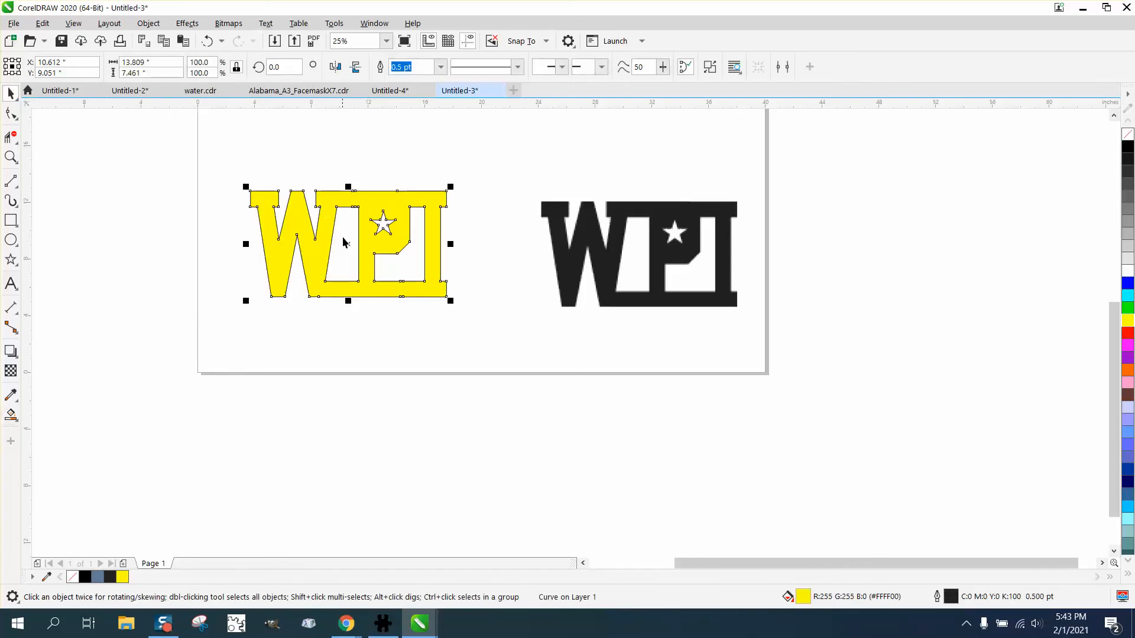
Place the yellow shape over the reference bitmap logo and examine up close how well the edges and star match
drag(368, 251, 639, 256)
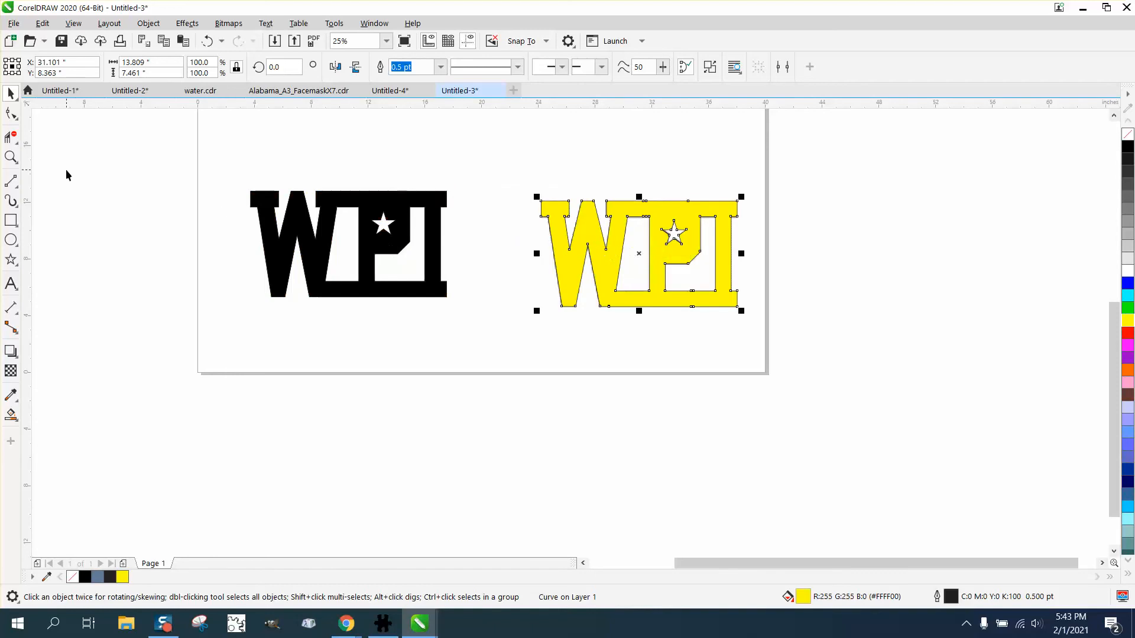
click(11, 156)
drag(548, 192, 759, 273)
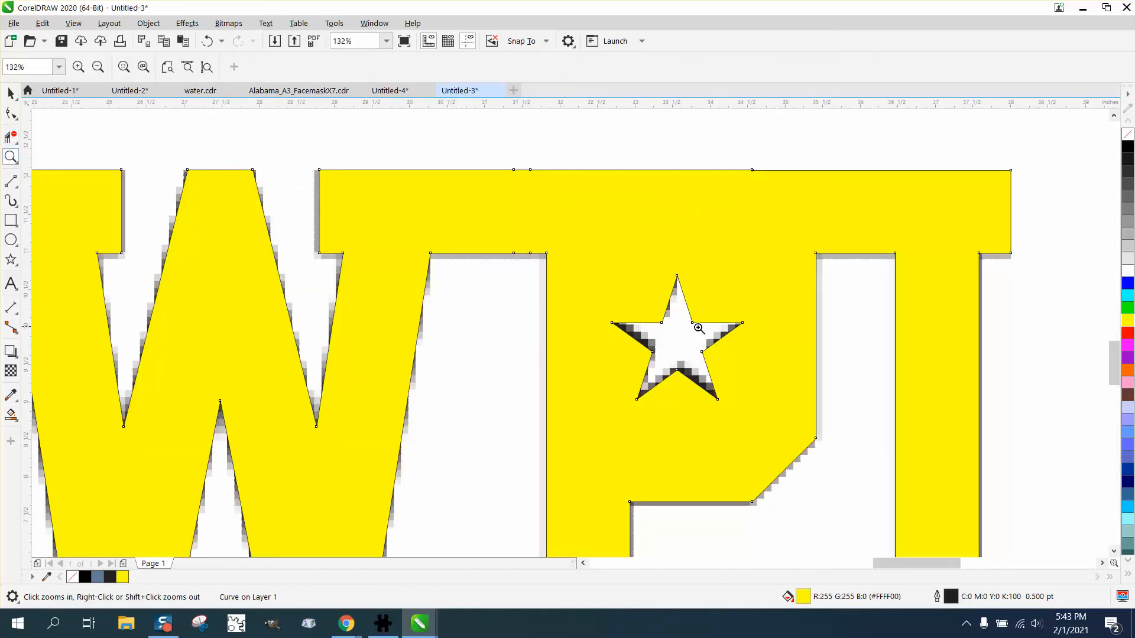
right_click(273, 204)
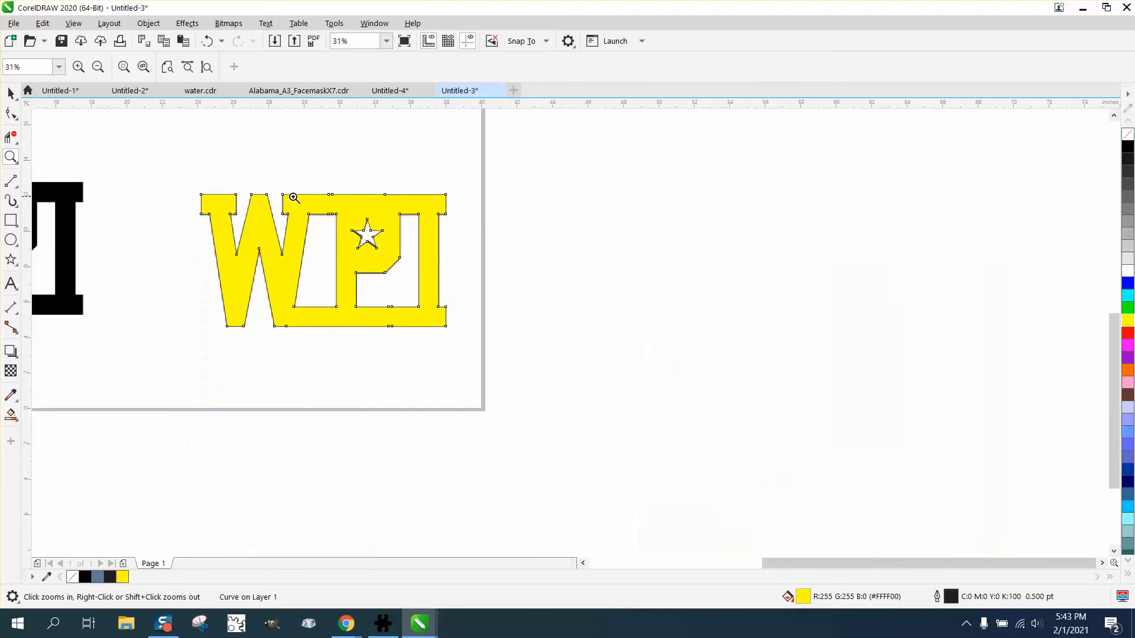
Move the yellow lettering off the reference bitmap to the empty area right of the page and fill it with black
click(11, 94)
drag(350, 268, 686, 291)
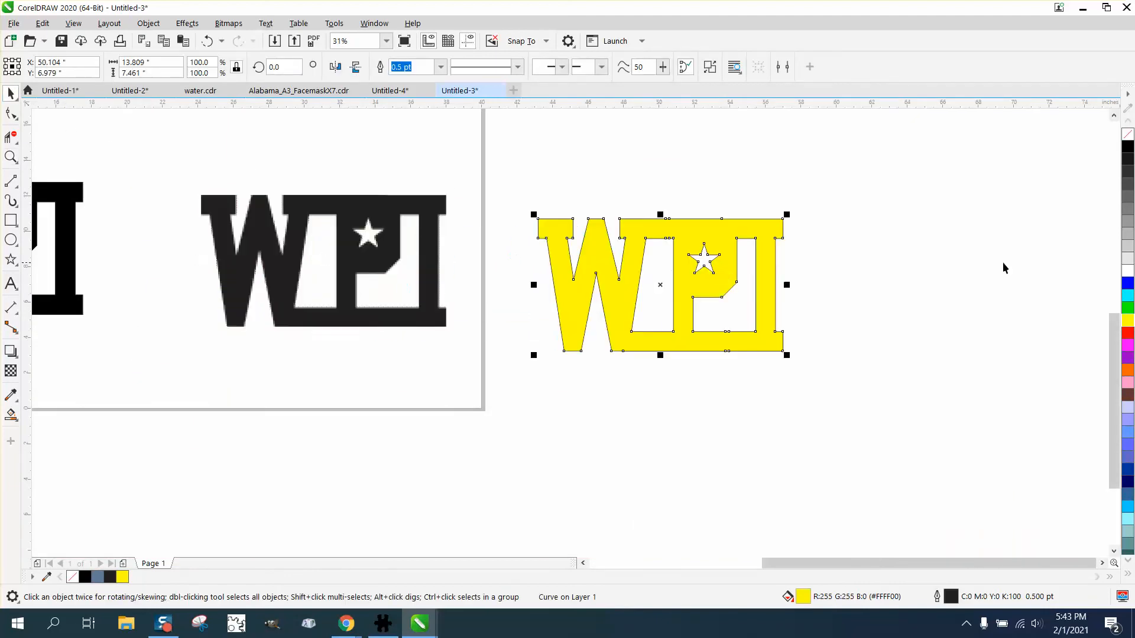
click(1128, 149)
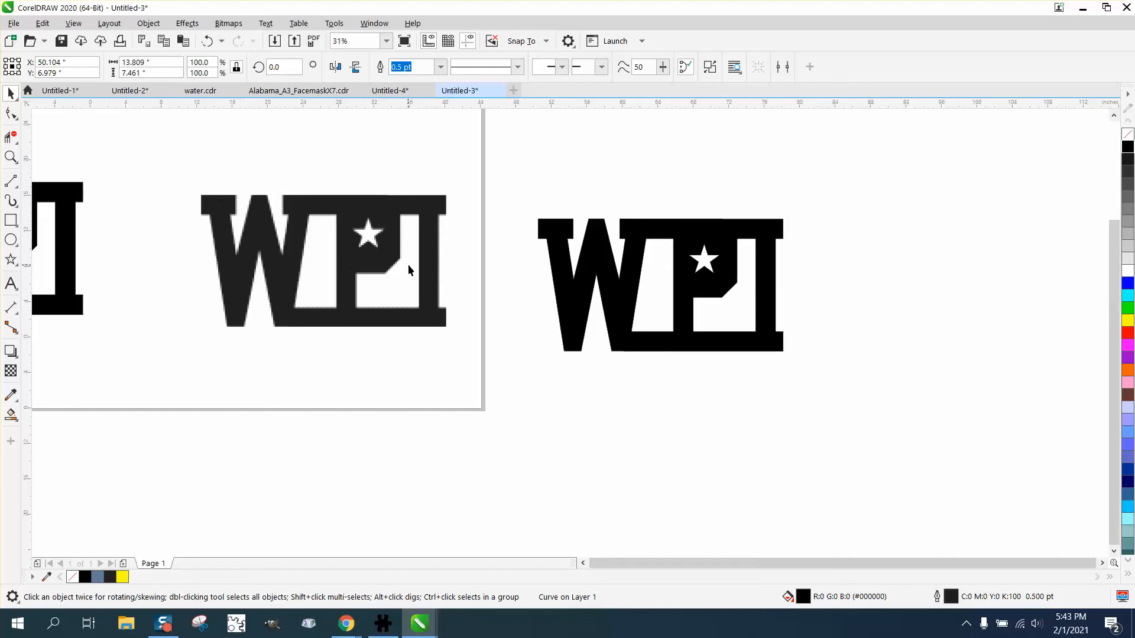
Move the other black-filled shape about 4.8 inches to the right, off the original outlined lettering
scroll(408, 264, down, 2)
drag(214, 233, 256, 243)
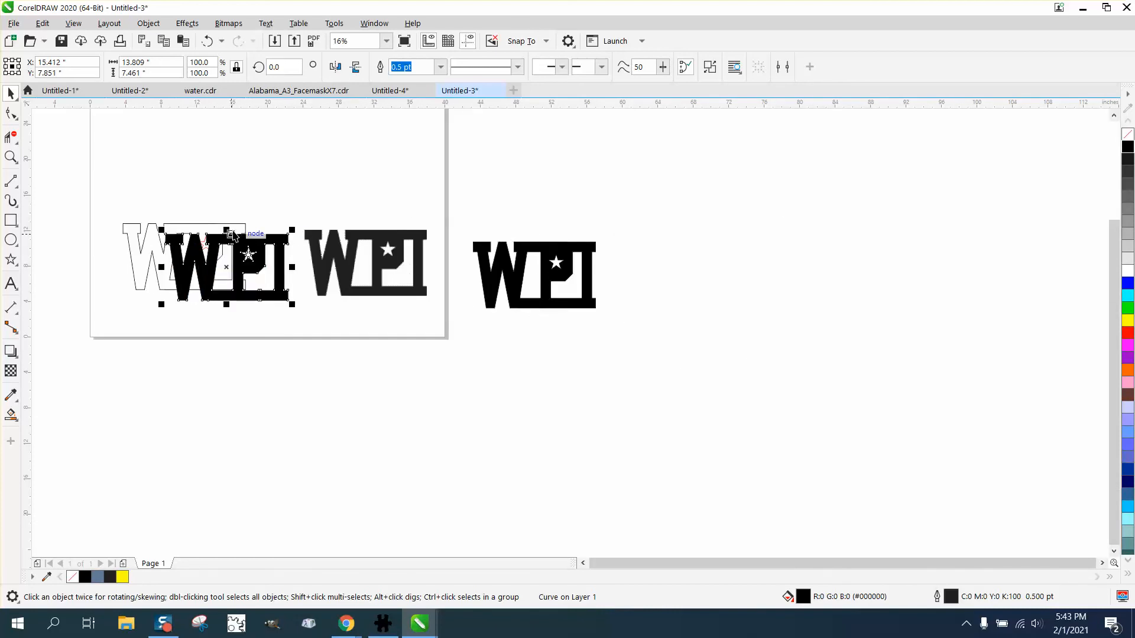